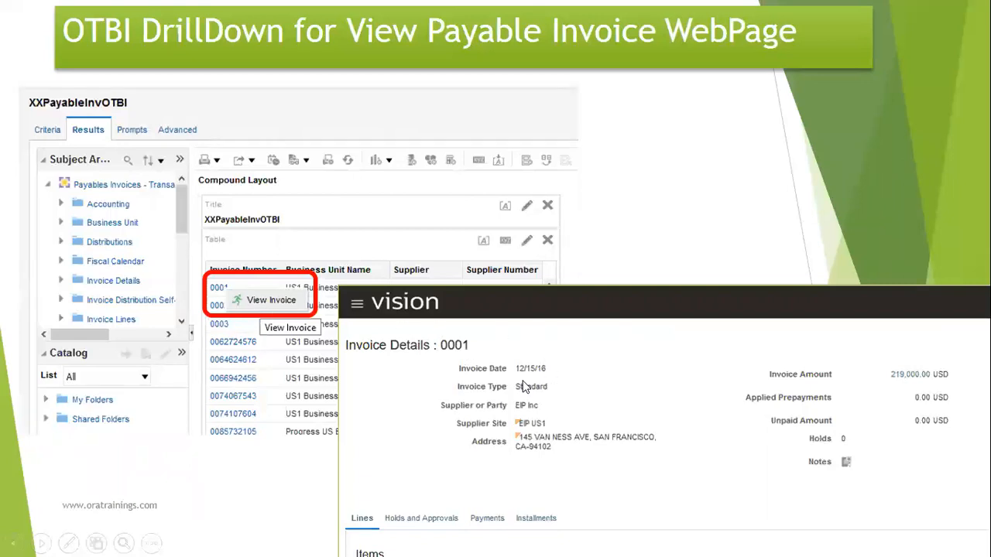
- Bring up the Windows task switcher from the PowerPoint drill-down slide
key("alt+Tab")
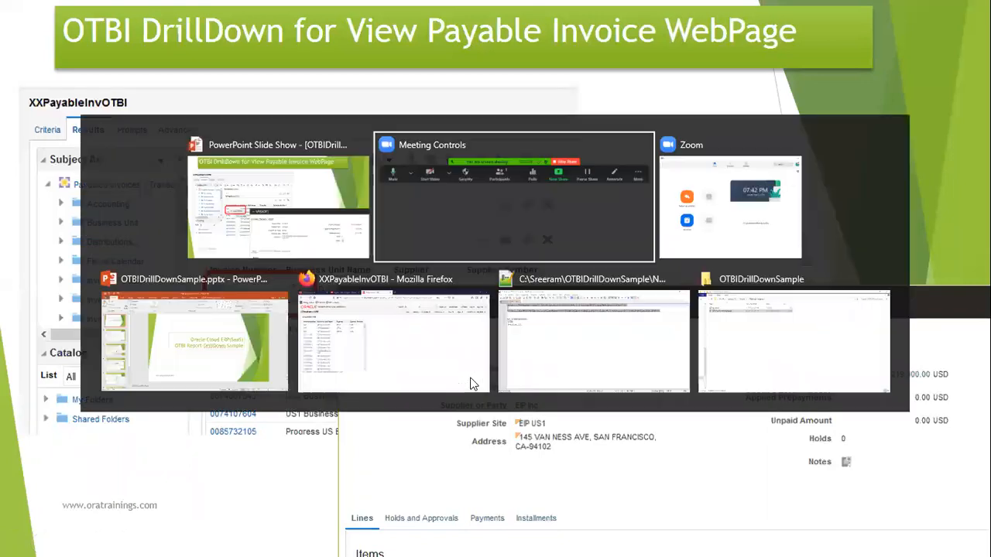
- In the browser's OTBI report, open invoice 01234's Fusion details via View Invoice
key("Tab")
key("Tab")
key("Tab")
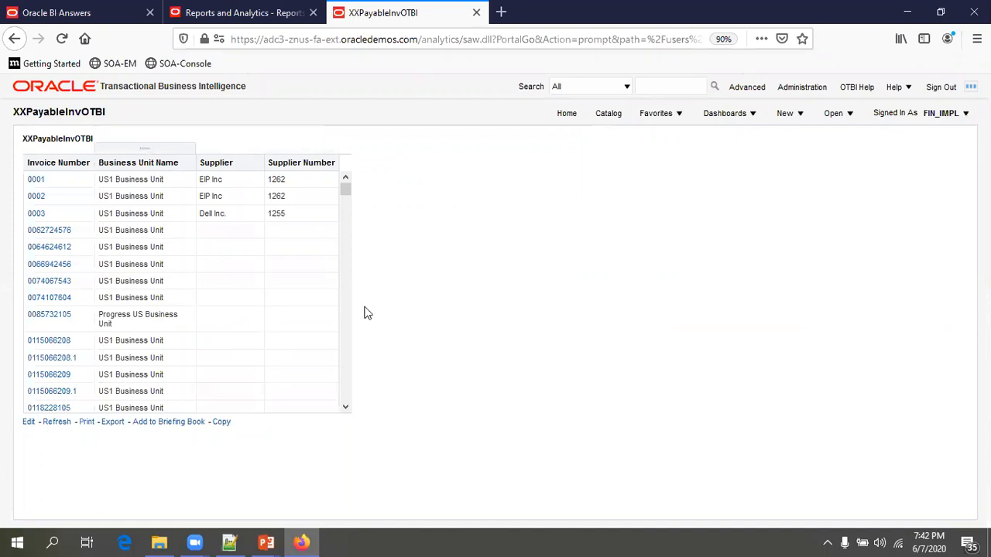
scroll(155, 317, "down", 4)
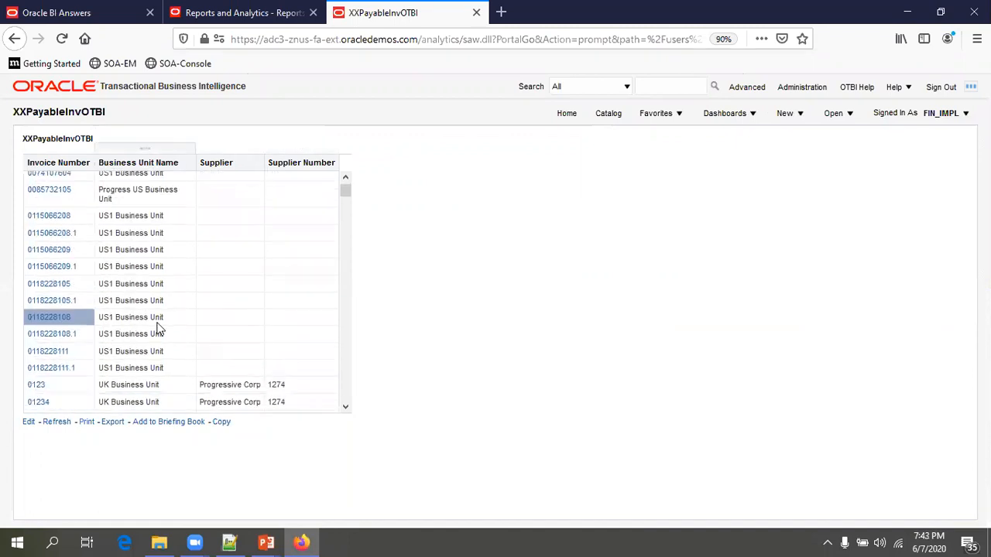
scroll(168, 320, "down", 2)
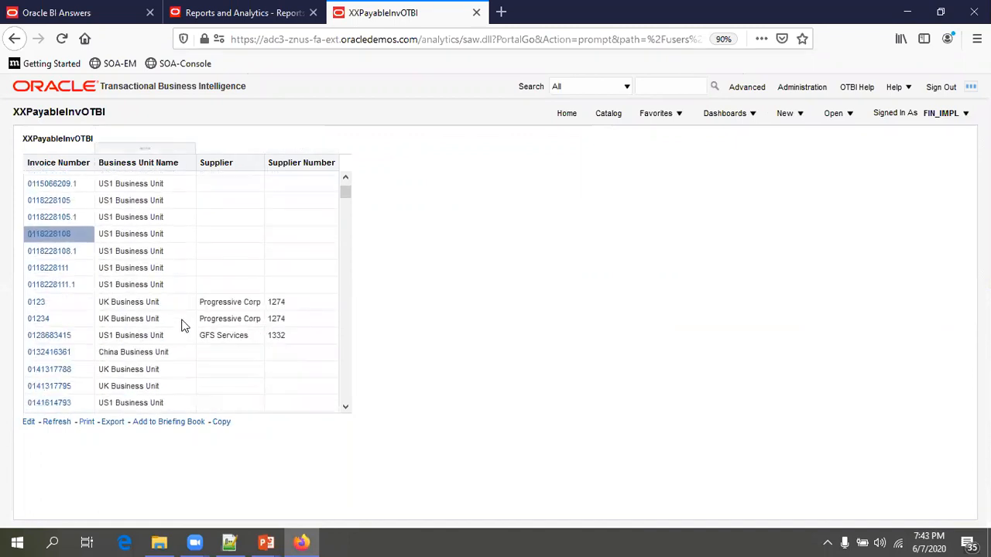
left_click(35, 333)
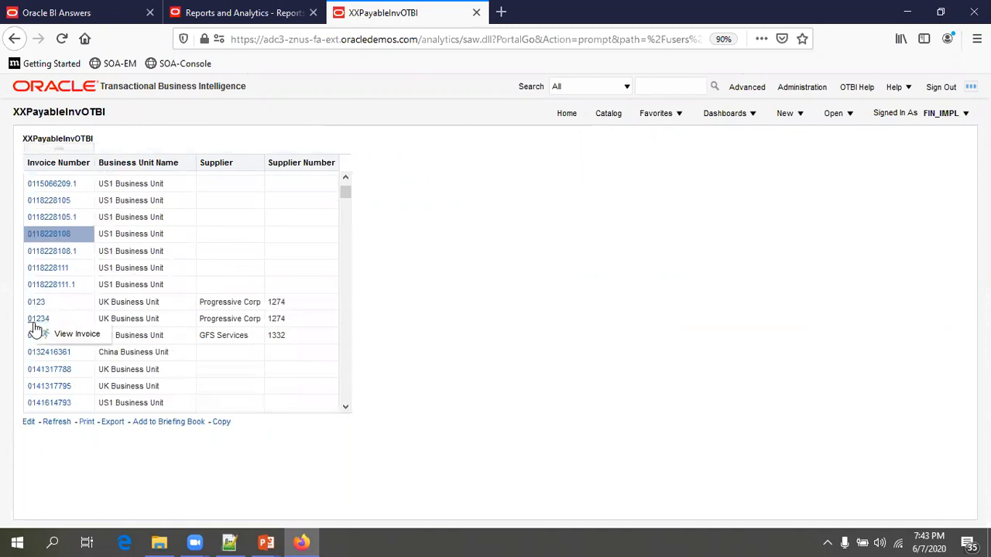
left_click(73, 335)
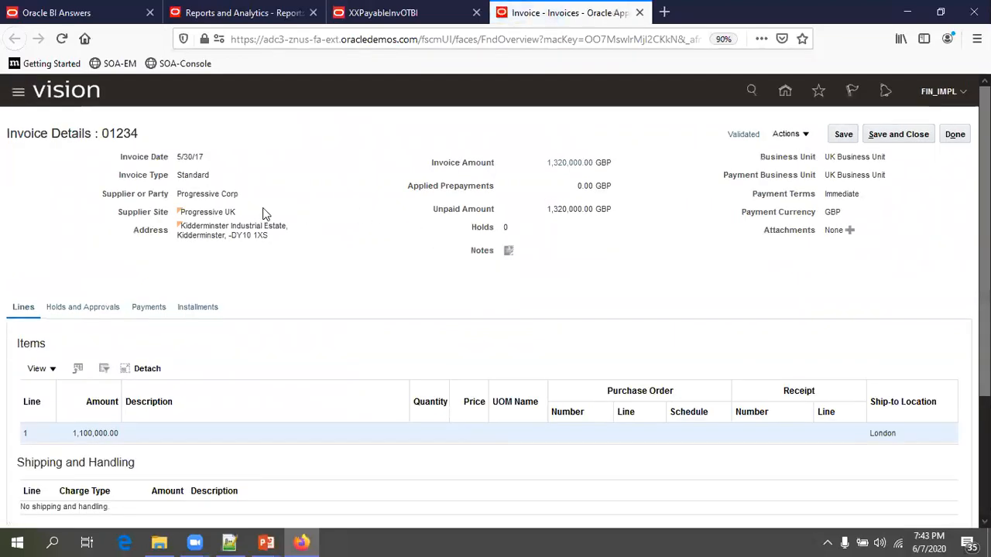
- Review the invoice 01234 details page, then return to the XXPayableInvOTBI report tab
scroll(232, 255, "down", 2)
scroll(232, 273, "down", 1)
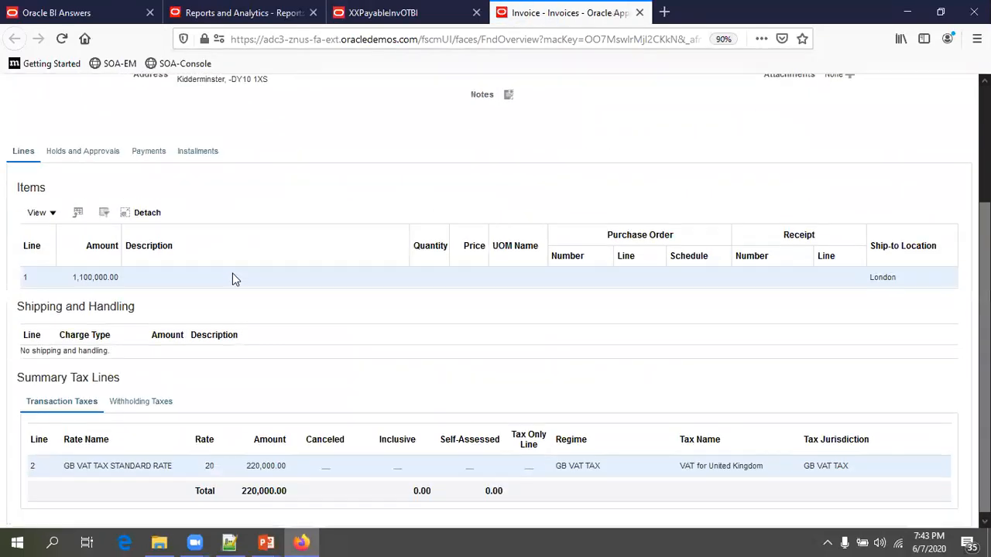
left_click(383, 12)
scroll(234, 303, "down", 4)
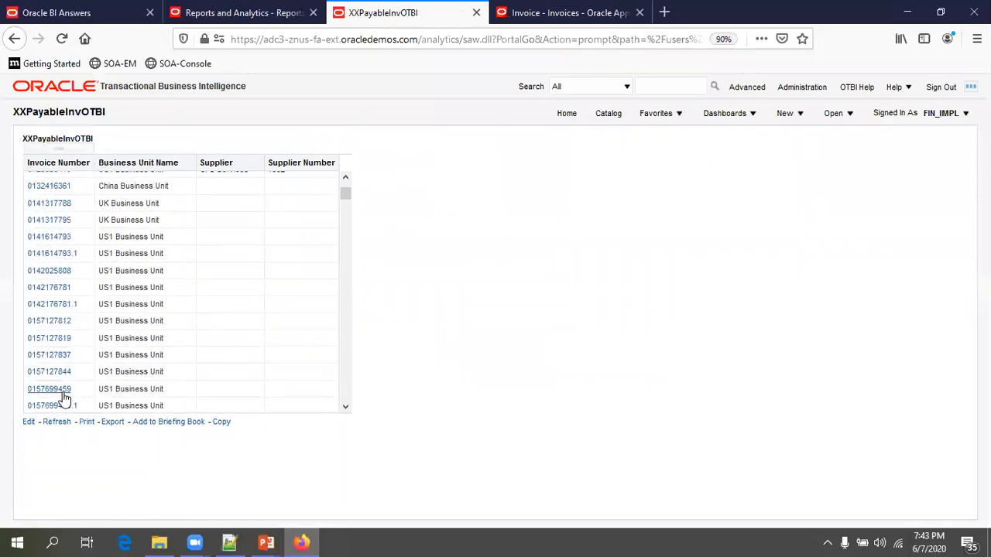
left_click(65, 390)
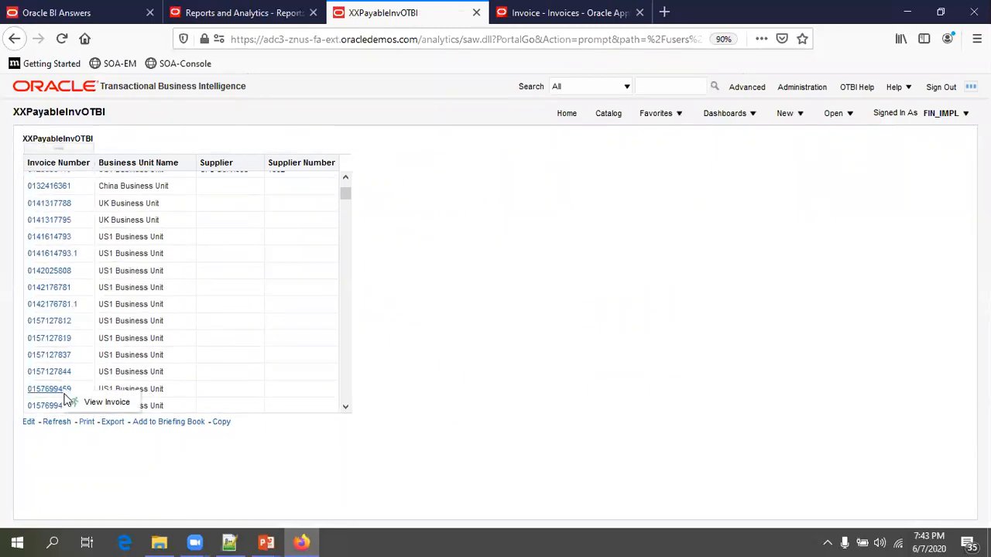
left_click(91, 405)
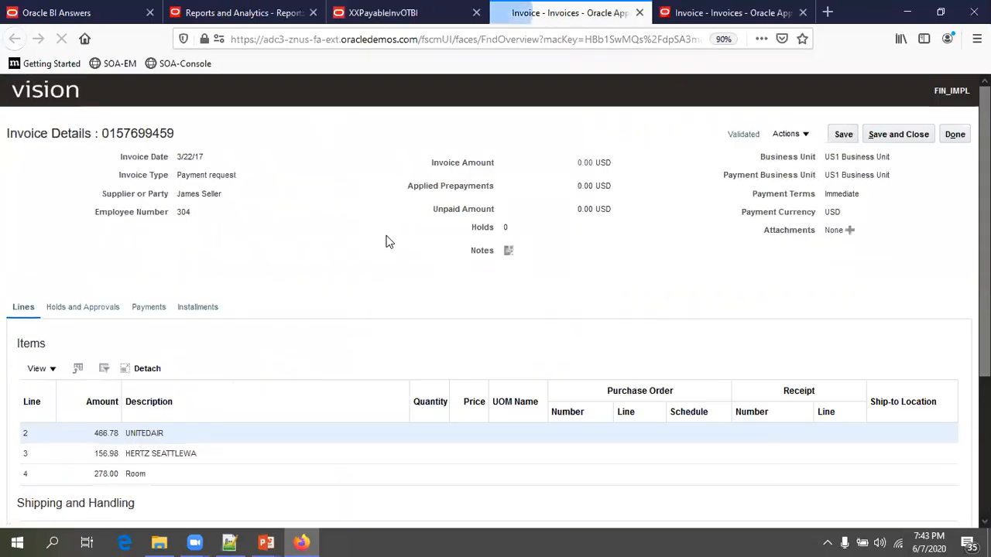
double_click(156, 131)
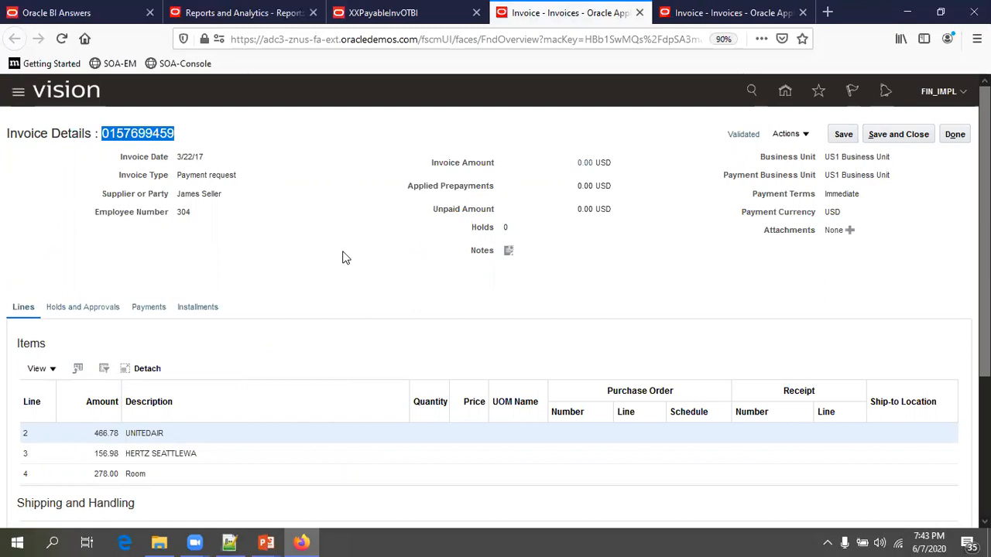
left_click(639, 14)
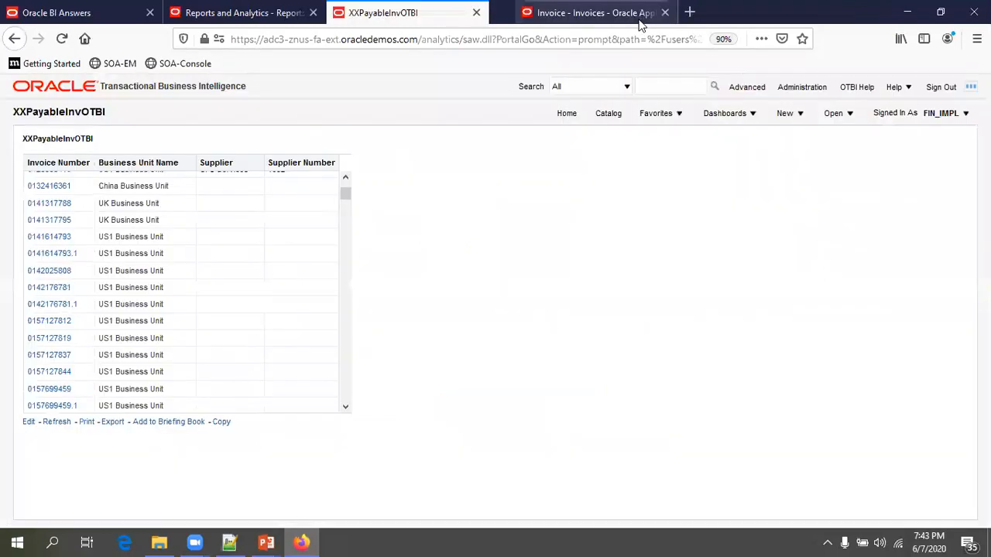
left_click(639, 13)
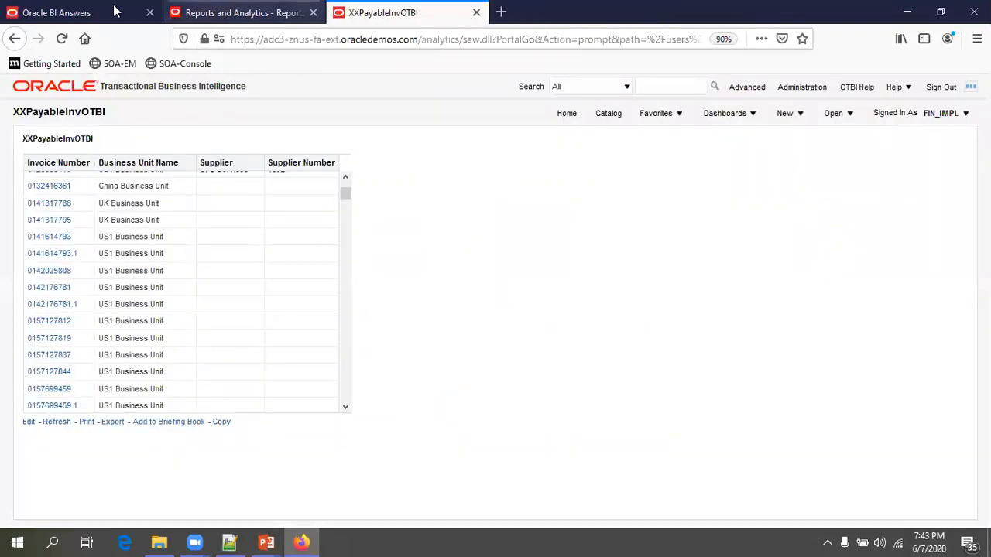
- Copy the BI server host into the Reports and Analytics tab's address and load the Fusion start page
left_click(91, 14)
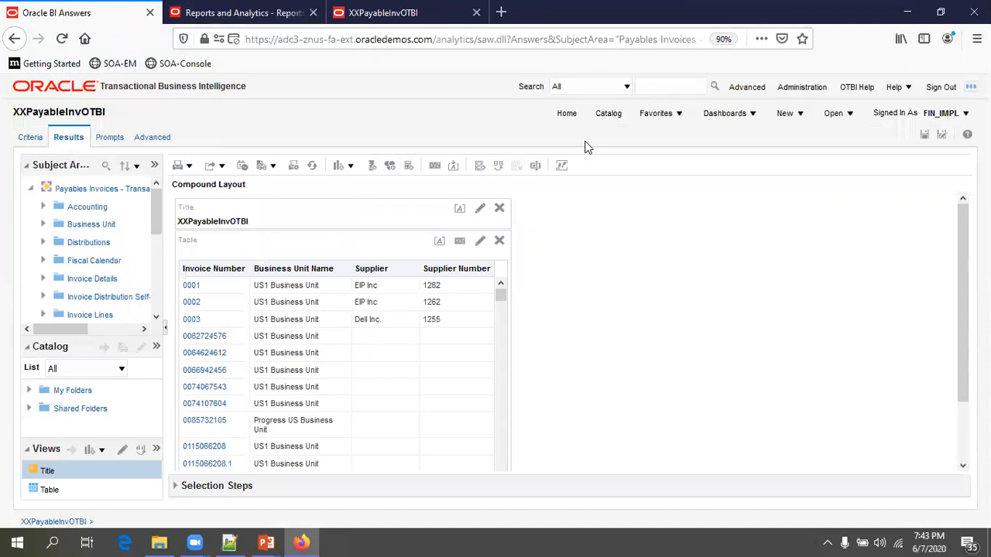
left_click(571, 117)
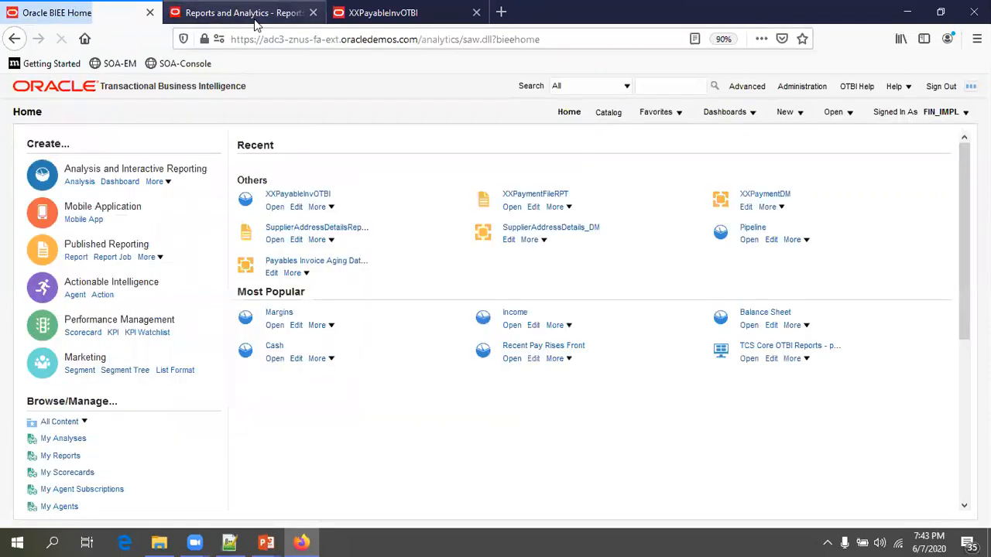
left_click_drag(421, 40, 110, 38)
key("ctrl+c")
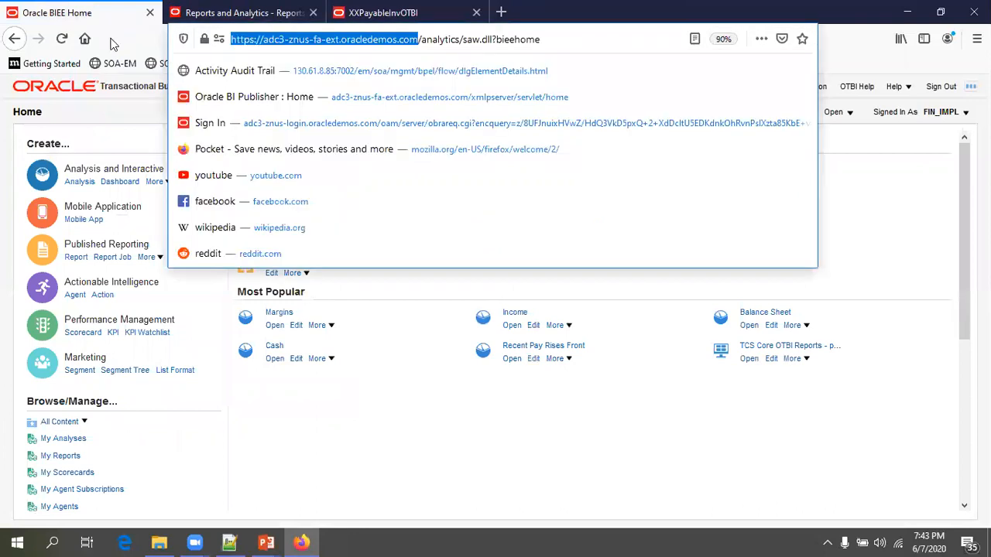
key("ctrl+Tab")
key("ctrl+w")
left_click(288, 48)
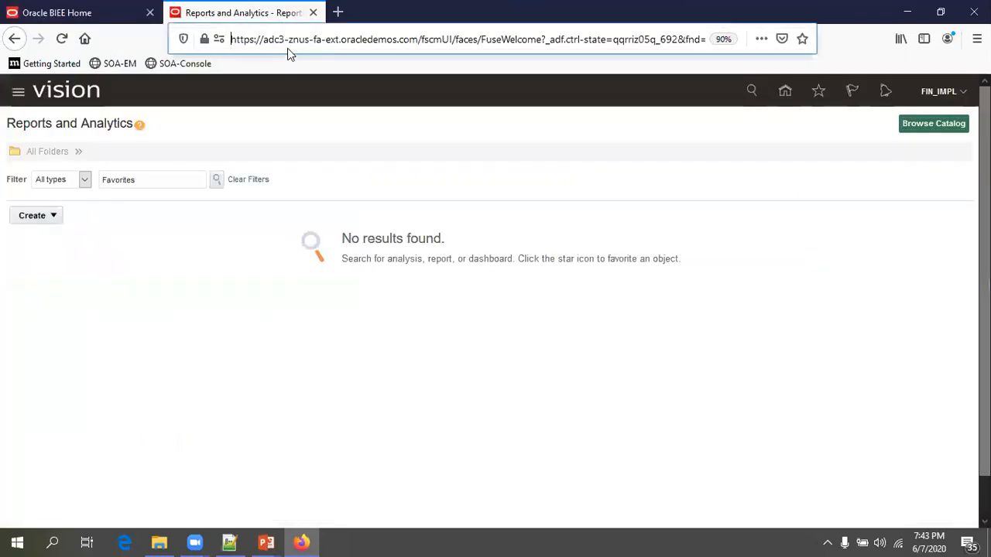
key("ctrl+v")
key("Return")
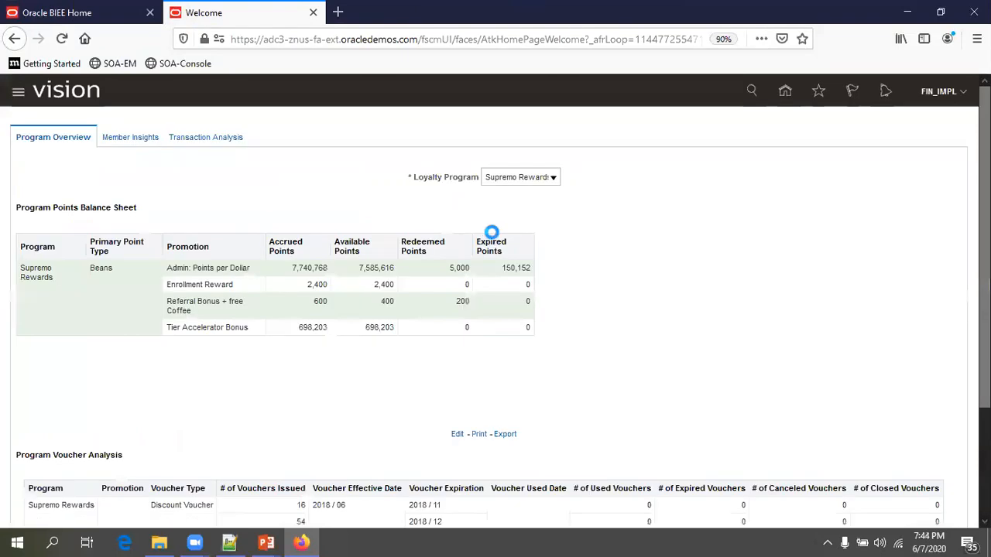
- From the Fusion home page, open Reports and Analytics and browse the BI catalog
left_click(786, 93)
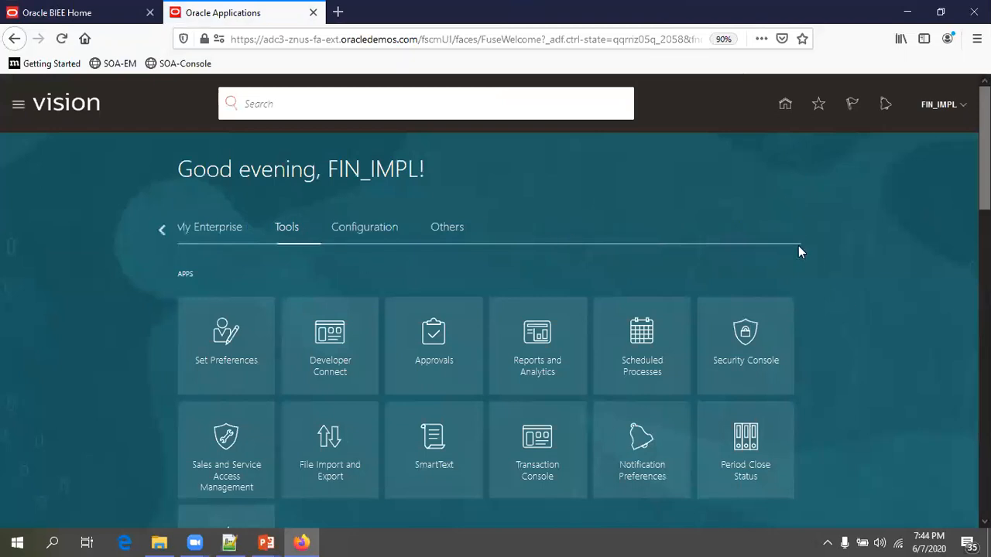
scroll(856, 255, "down", 2)
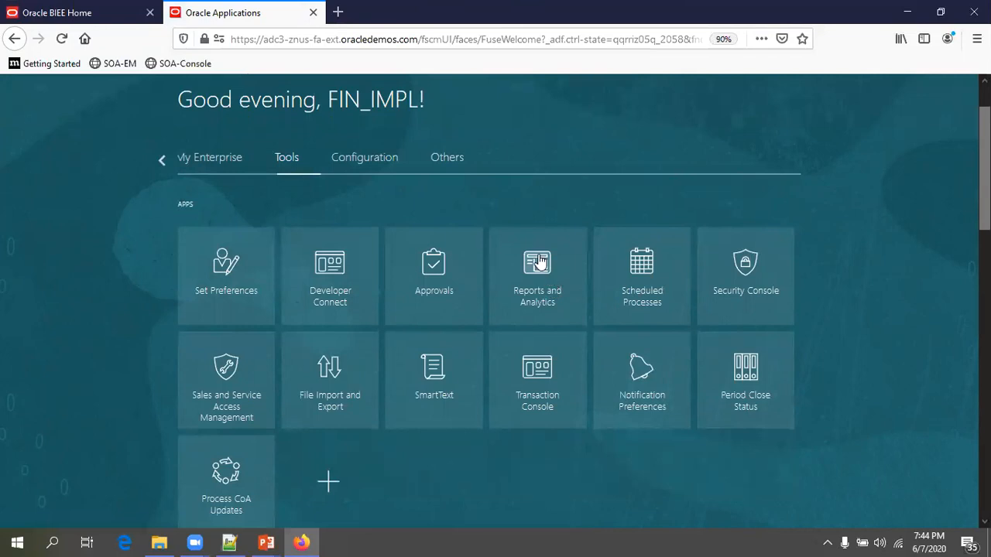
left_click(544, 310)
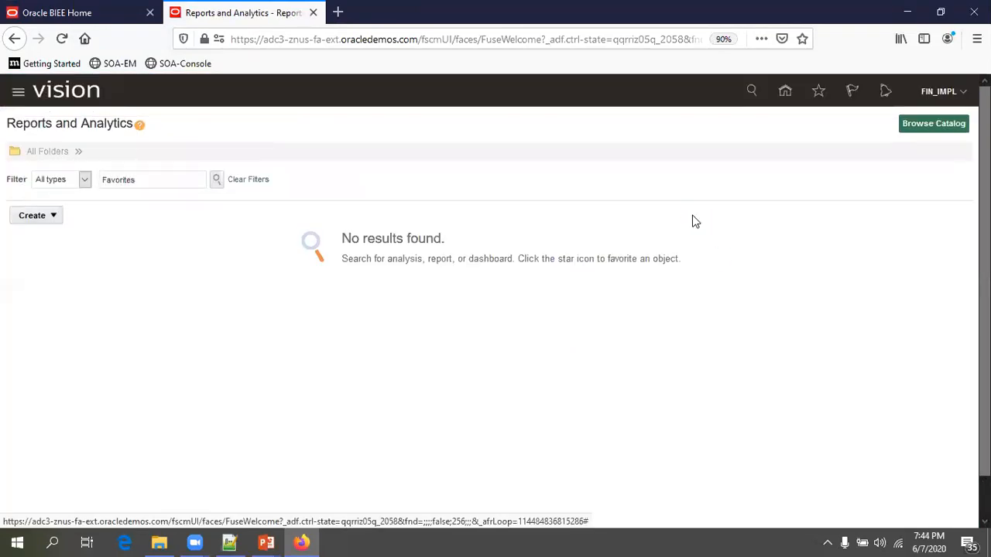
left_click(926, 121)
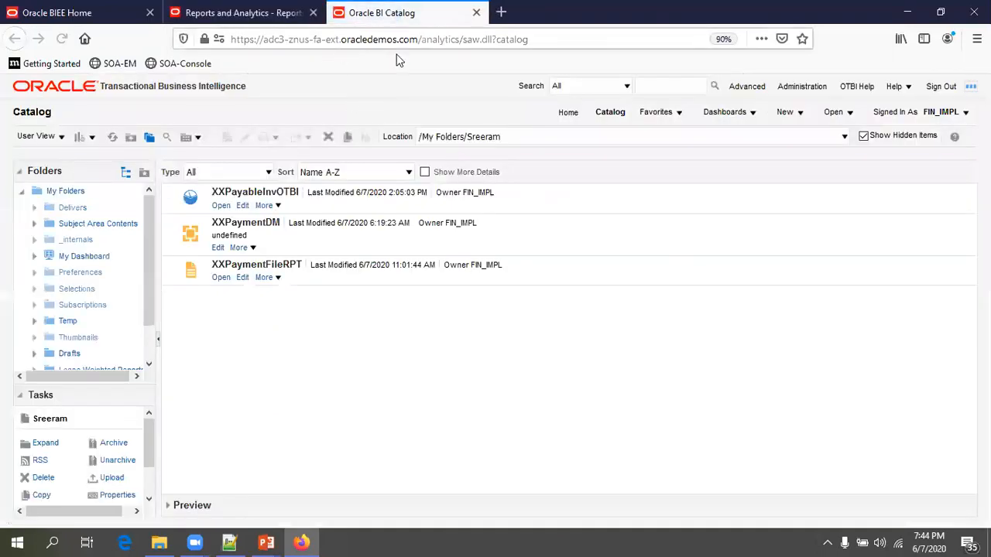
- Create a New > Analysis based on the Payables Invoices - Transactions Real Time subject area
left_click(785, 122)
left_click(802, 160)
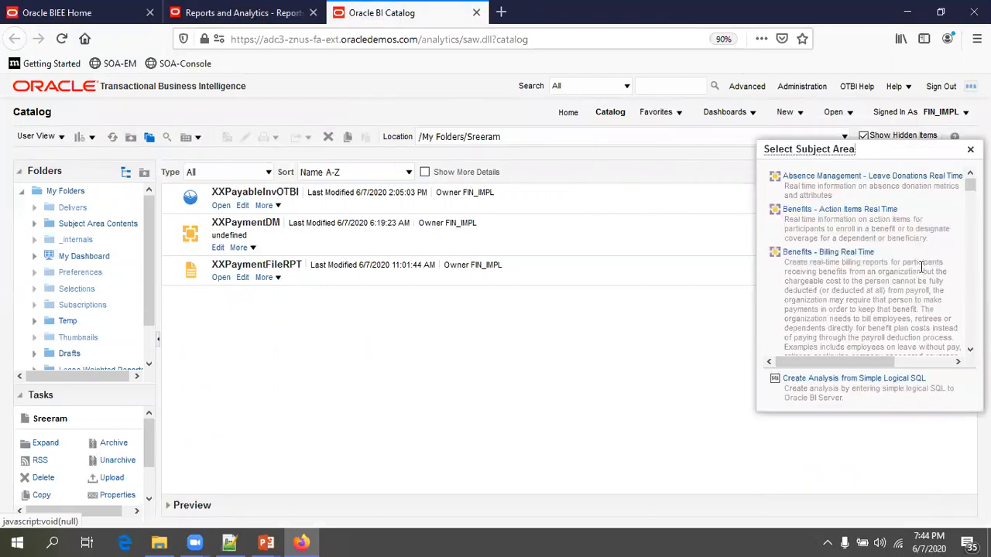
scroll(921, 267, "down", 5)
scroll(922, 267, "down", 6)
scroll(946, 280, "down", 8)
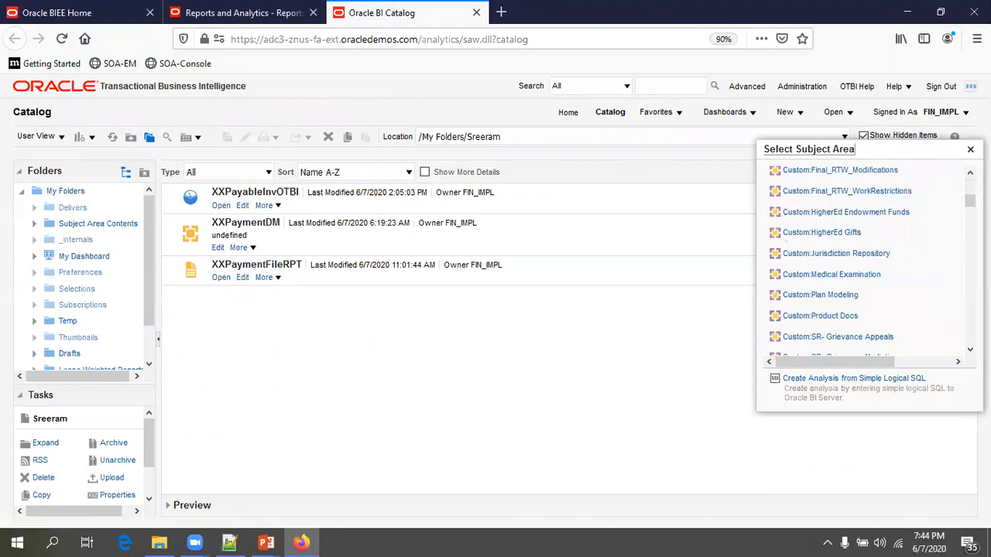
scroll(867, 263, "down", 6)
scroll(867, 263, "down", 8)
scroll(957, 278, "down", 6)
scroll(956, 274, "down", 6)
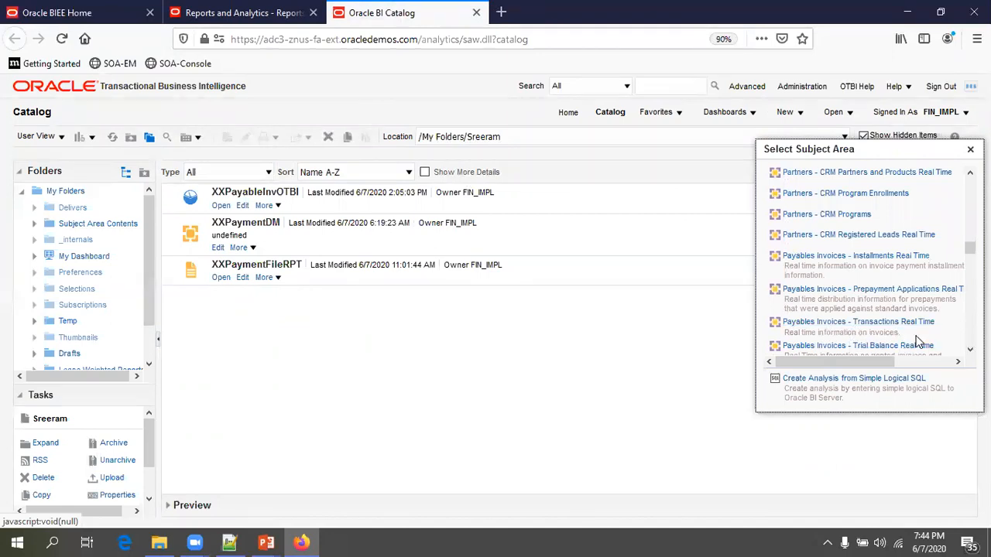
left_click(918, 324)
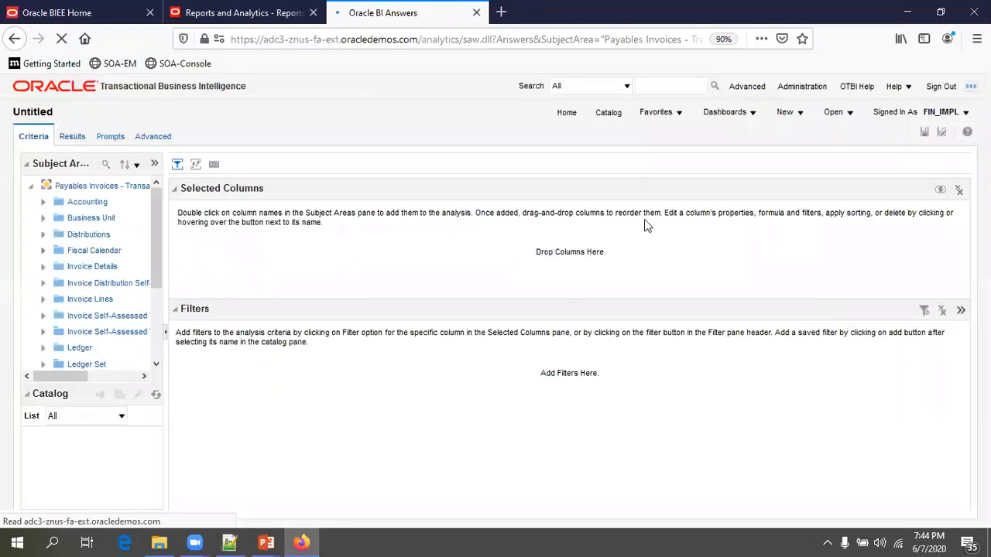
- Save the empty analysis under the name XXPayableInvDrillDownOTBI
left_click(925, 134)
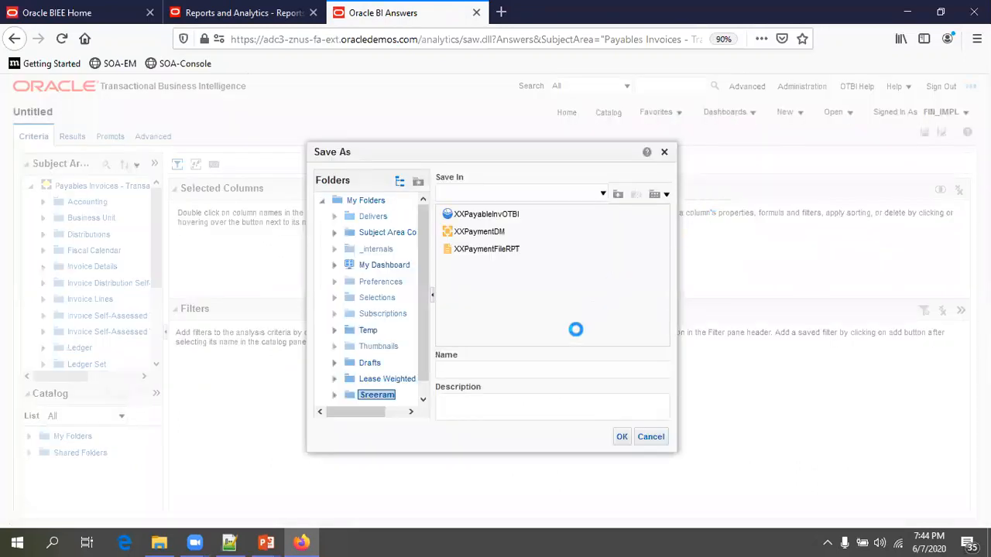
type("XXPayableInvDrillDownOTBI")
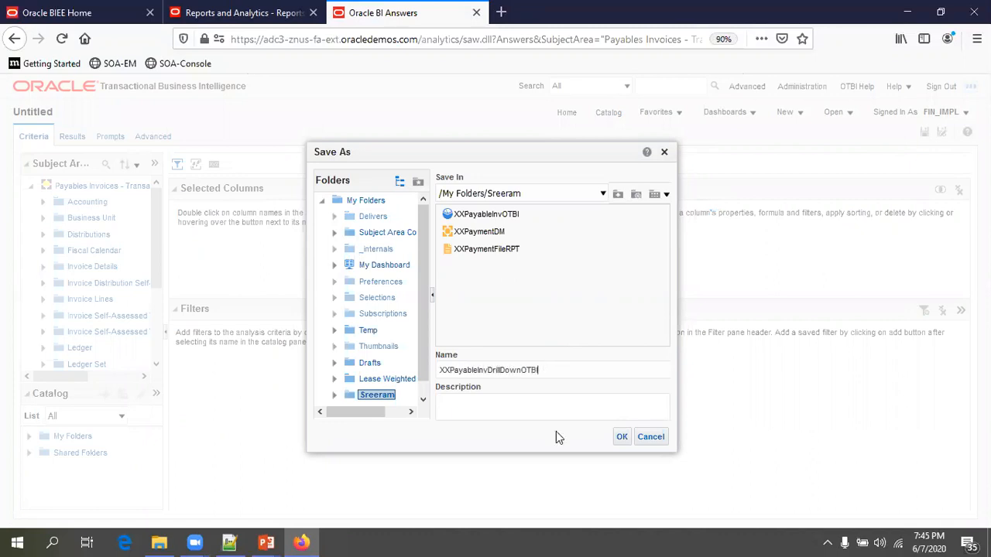
left_click(621, 437)
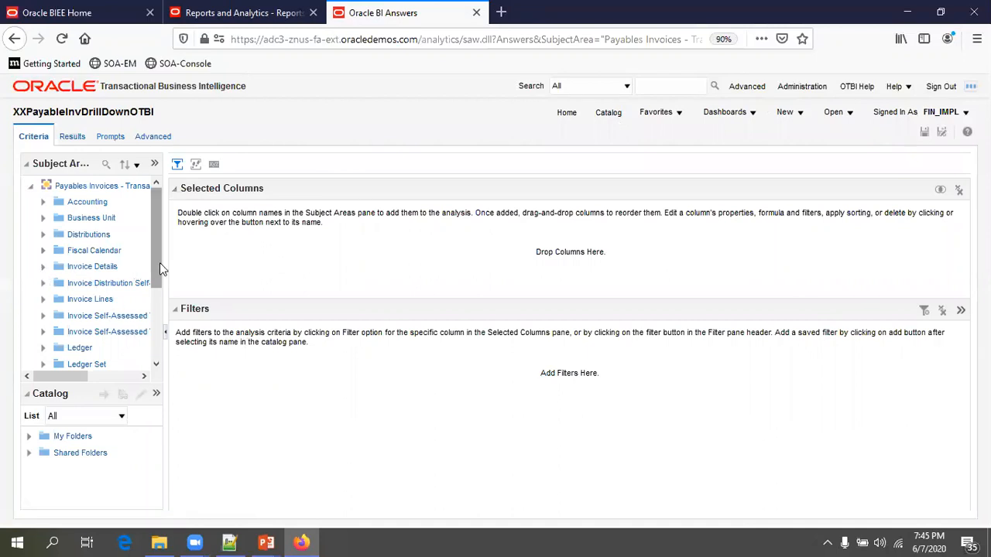
- Add Invoice ID, Invoice Number and Invoice Type Name from Invoice Details > General Information
left_click_drag(165, 263, 190, 262)
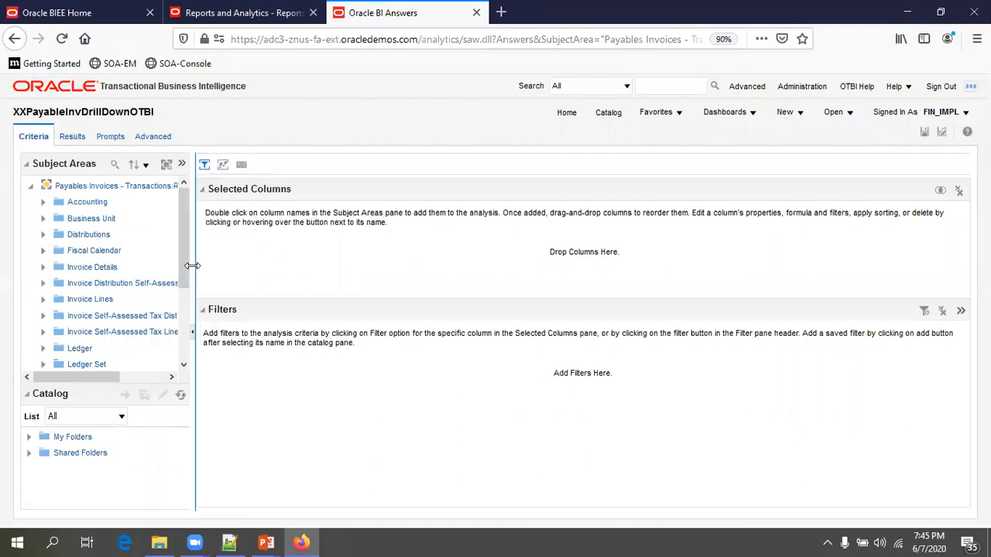
left_click(43, 267)
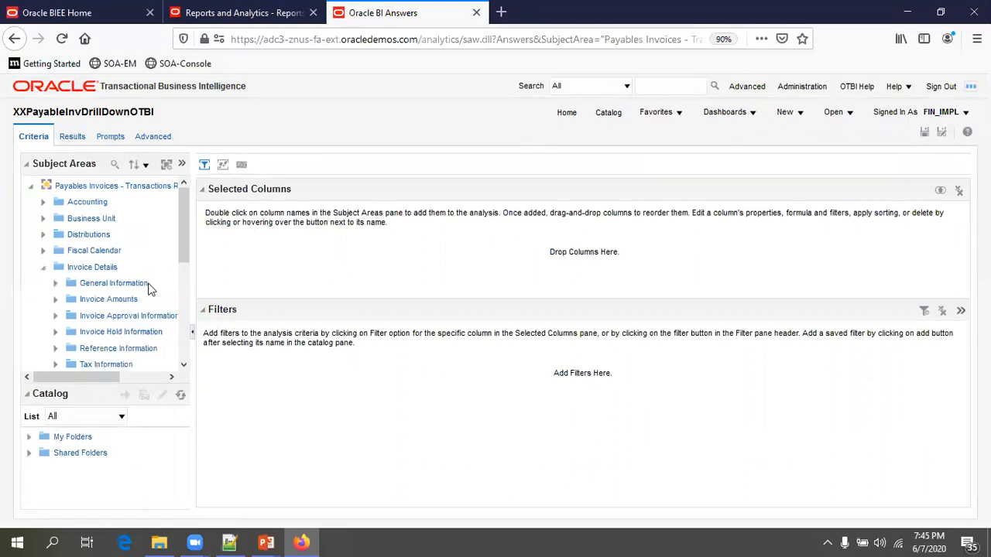
left_click(69, 288)
scroll(152, 300, "down", 1)
mouse_move(192, 295)
left_mouse_down()
mouse_move(266, 302)
mouse_move(210, 303)
left_mouse_up()
scroll(208, 302, "down", 6)
scroll(208, 302, "down", 3)
scroll(207, 303, "down", 10)
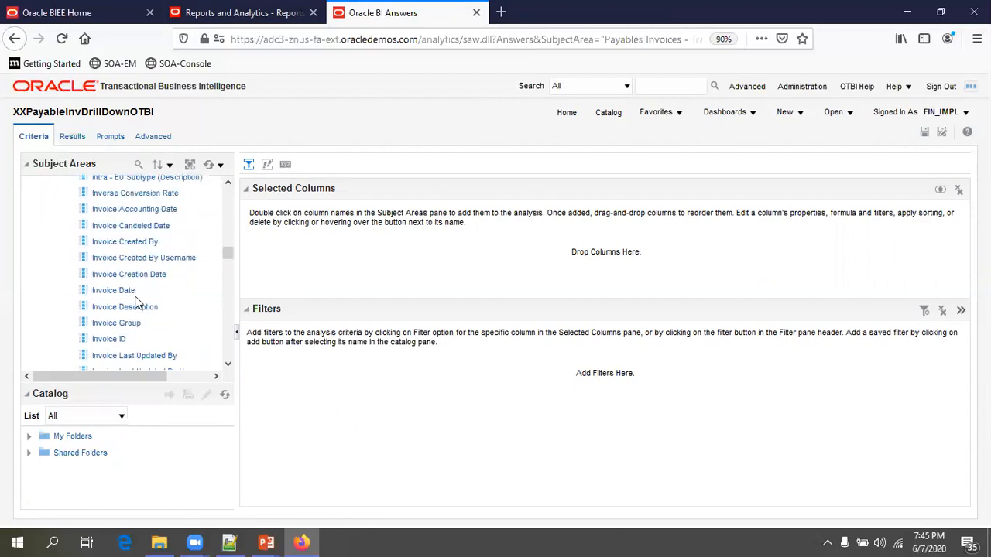
left_click(113, 339)
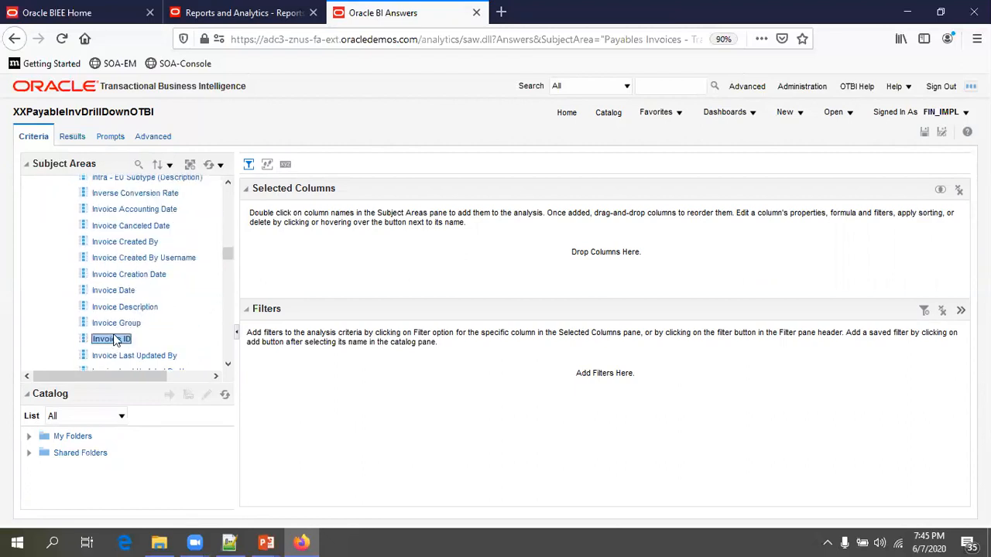
scroll(147, 331, "down", 3)
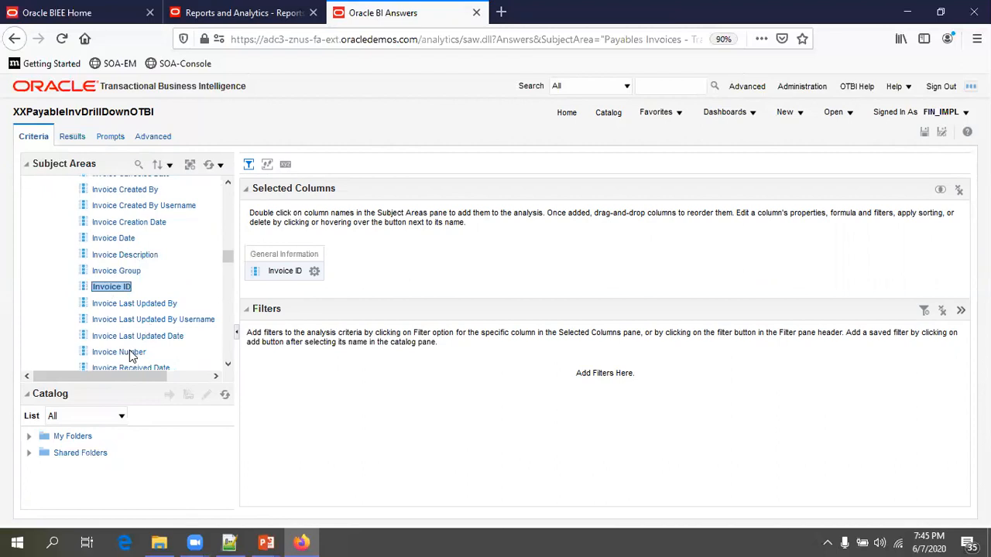
double_click(124, 352)
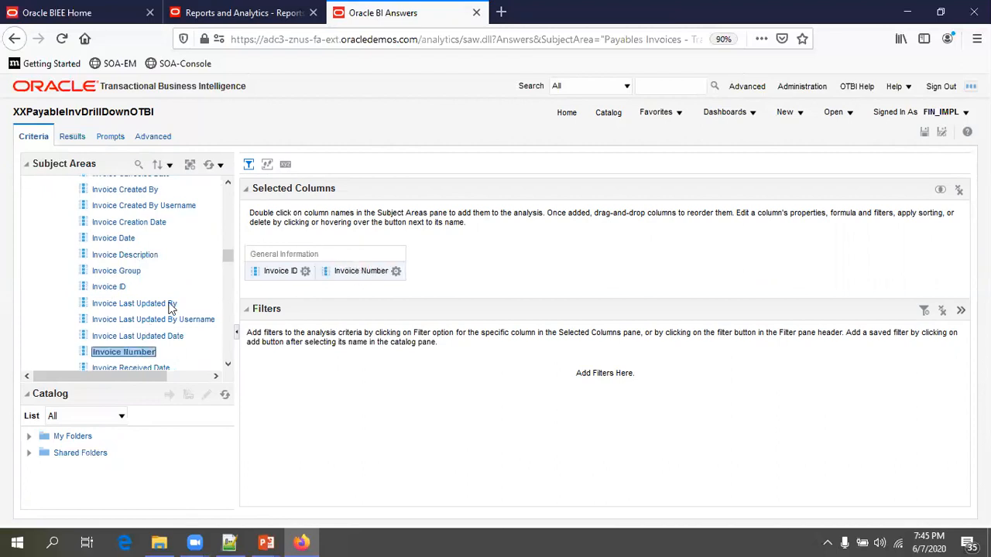
scroll(172, 308, "down", 3)
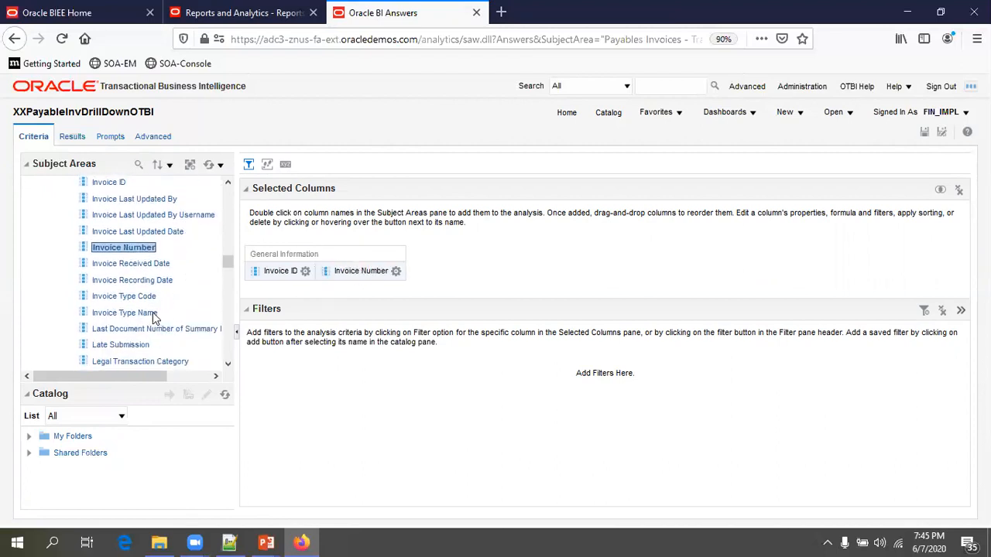
double_click(124, 313)
scroll(186, 317, "down", 2)
scroll(192, 316, "up", 7)
scroll(192, 316, "up", 15)
scroll(108, 270, "up", 4)
- Add Supplier Number and Supplier from the Supplier folder
left_click(56, 283)
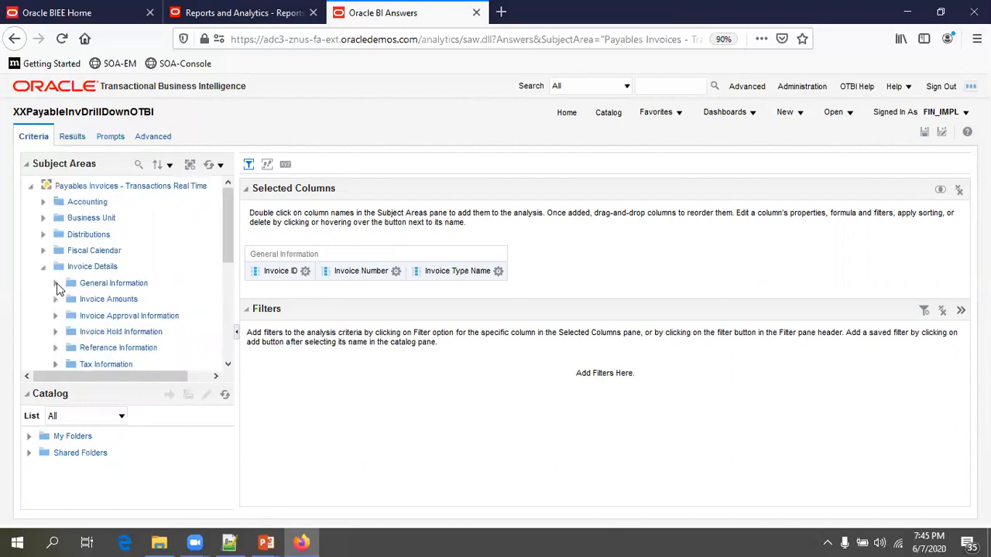
left_click(44, 269)
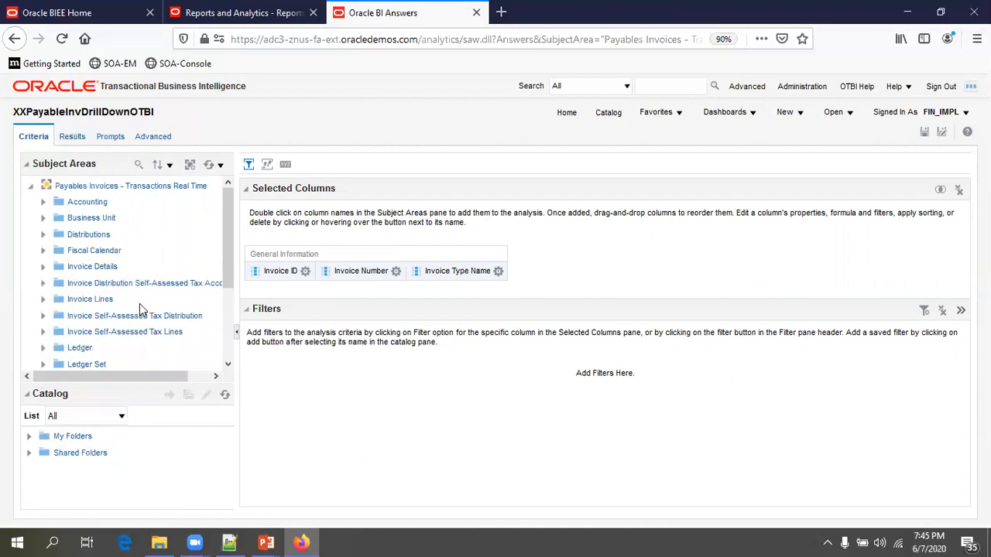
scroll(141, 308, "down", 3)
left_click(43, 324)
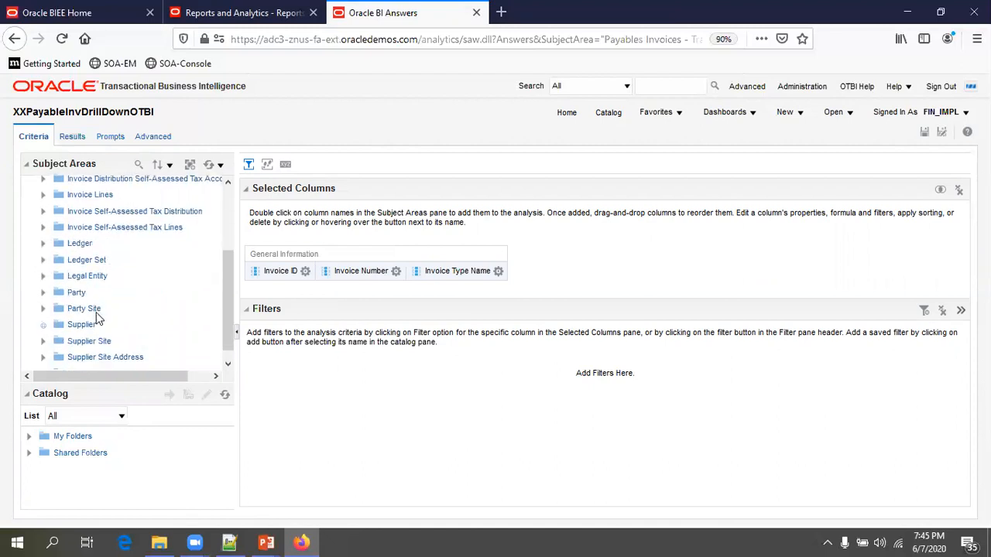
scroll(207, 314, "down", 15)
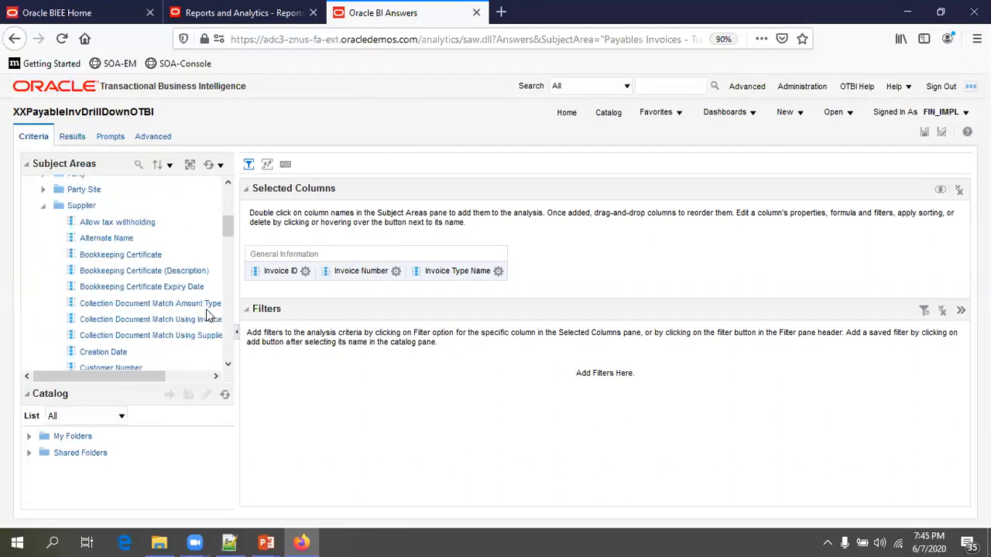
scroll(207, 314, "down", 10)
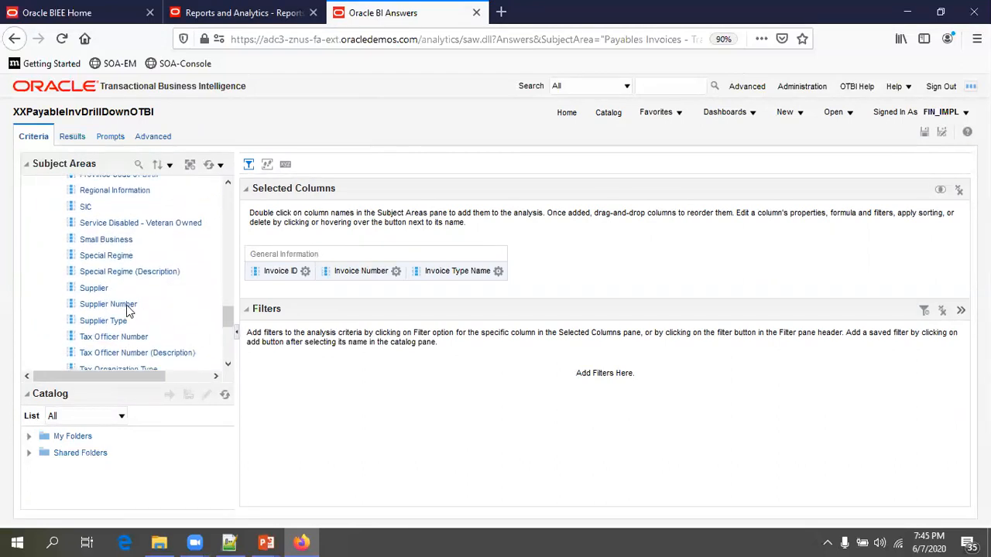
double_click(128, 305)
left_click(99, 289)
double_click(99, 291)
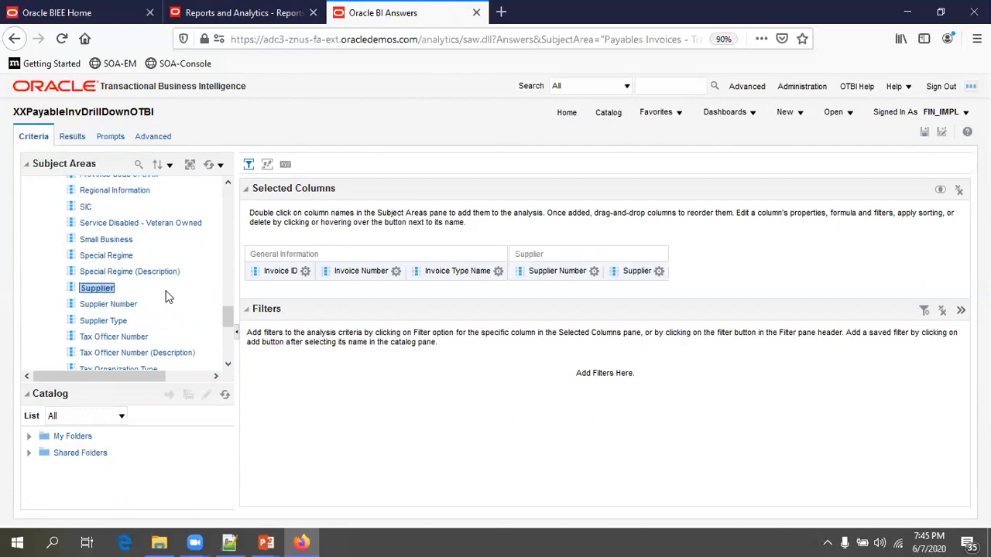
scroll(166, 297, "up", 15)
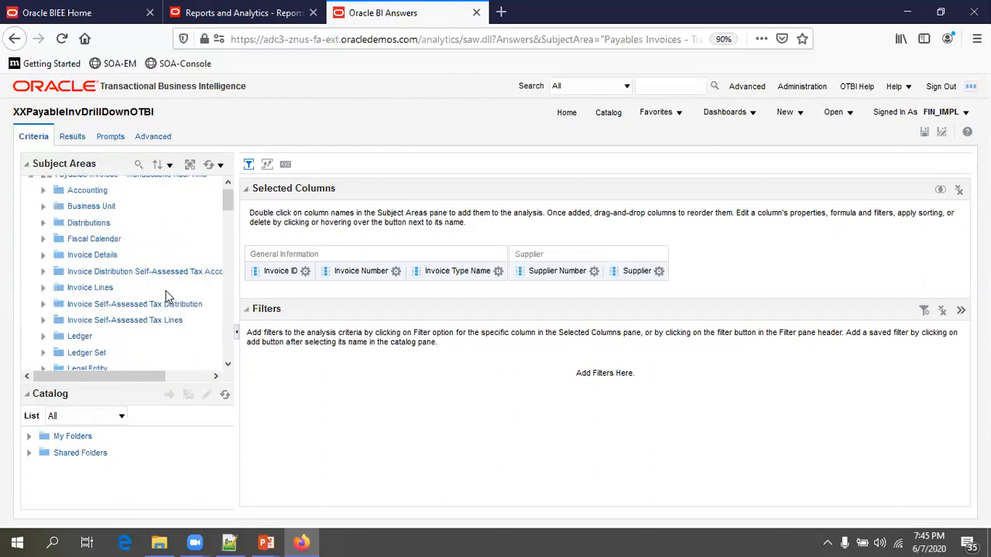
- Save the analysis, preview its five-column invoice table in Results, then return to Criteria
left_click(925, 133)
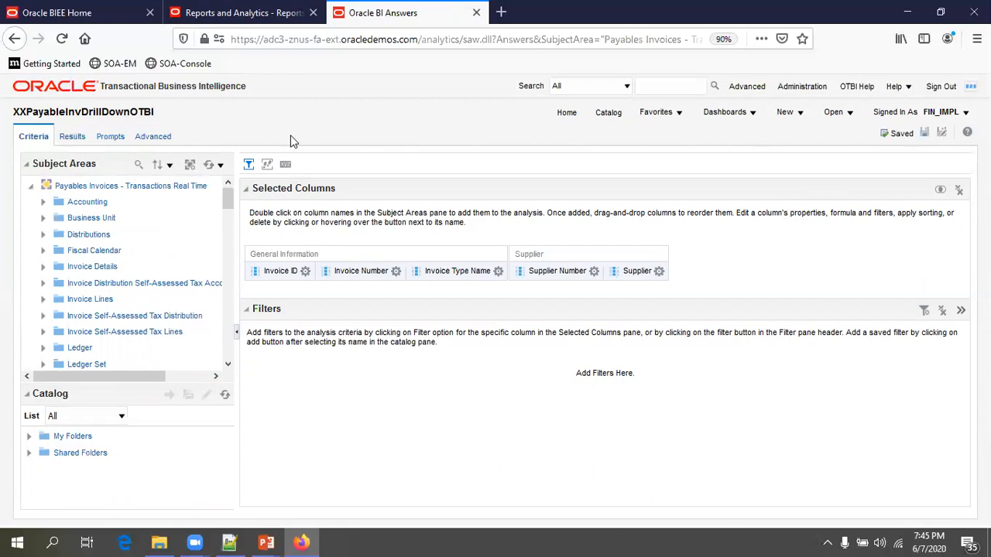
left_click(74, 138)
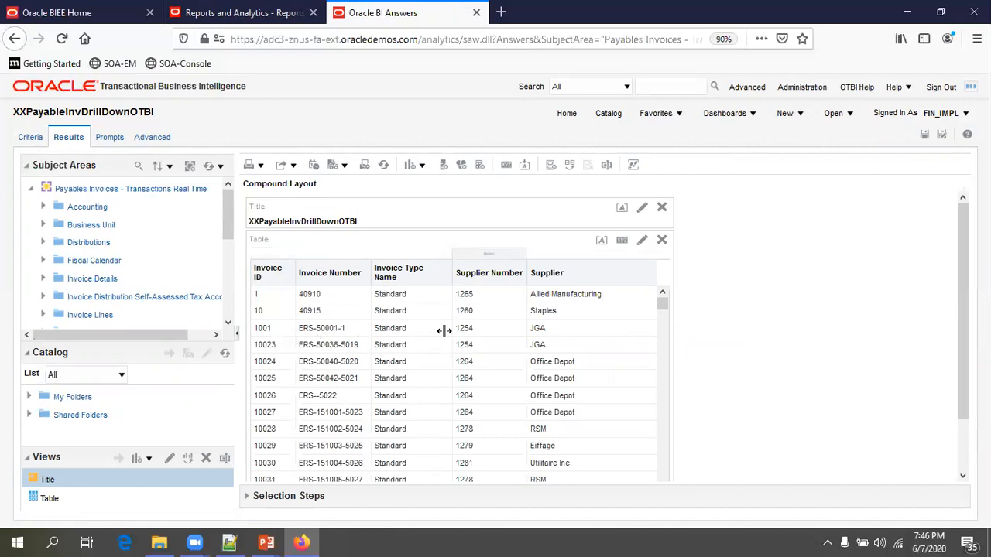
left_click(30, 138)
left_click(305, 273)
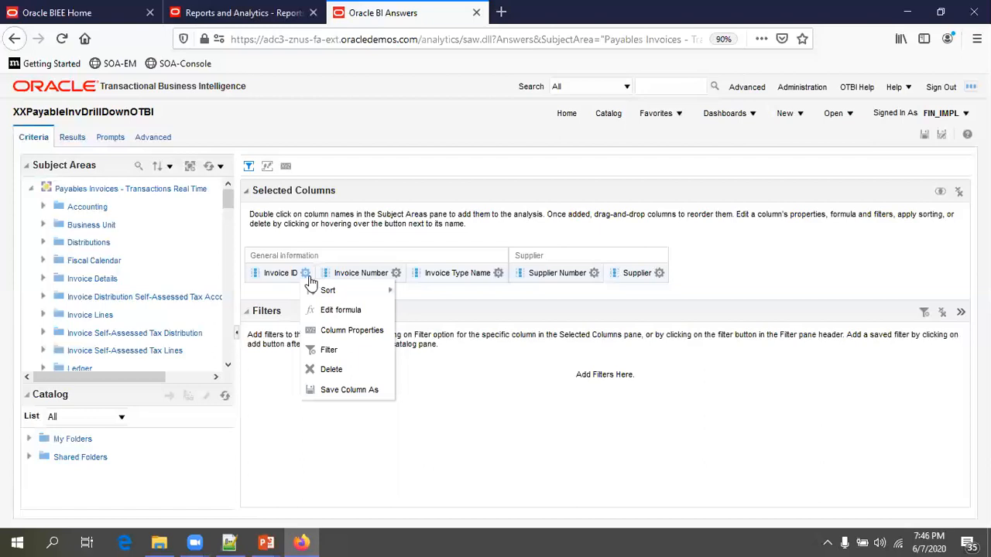
- Set the Invoice ID column to Hide in its Column Format properties
left_click(375, 330)
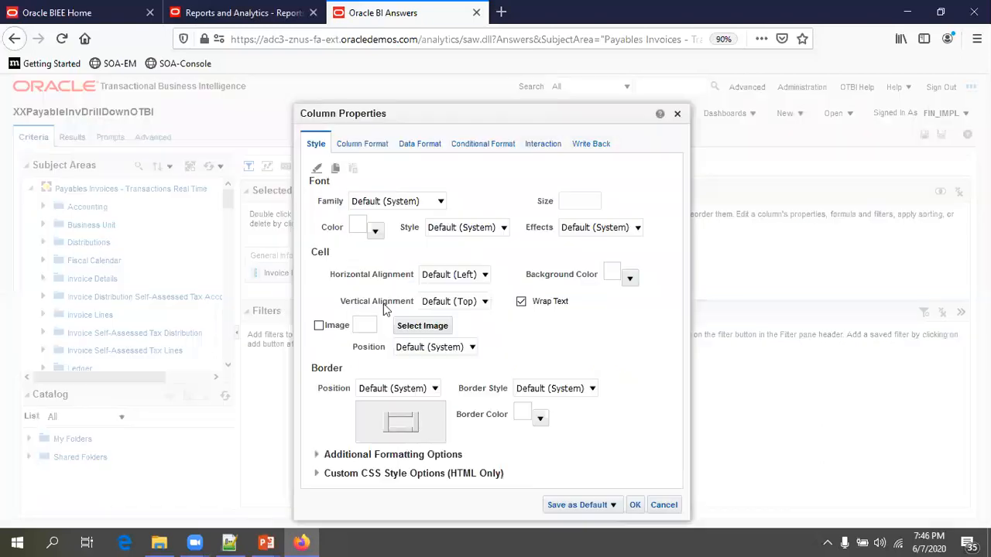
left_click(367, 146)
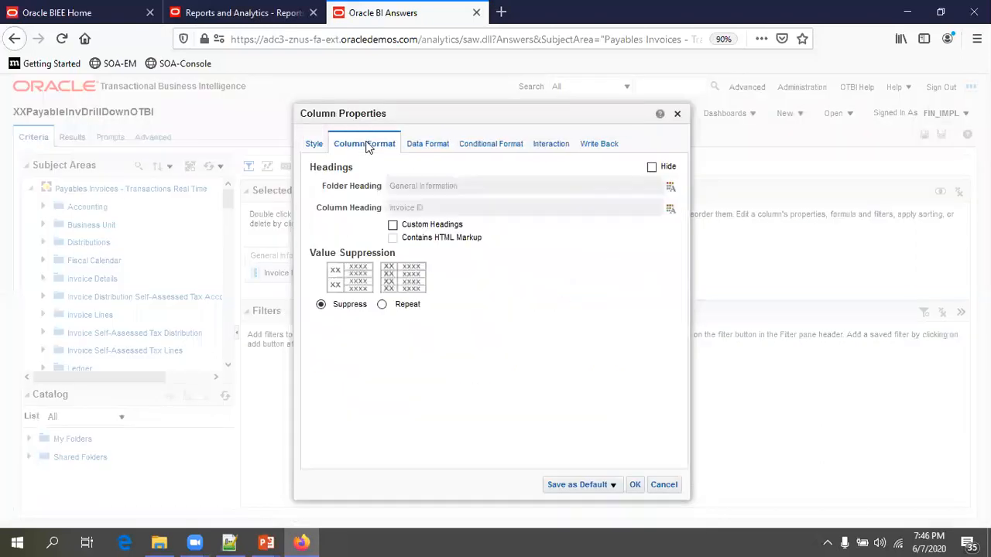
left_click(653, 168)
left_click_drag(470, 116, 320, 96)
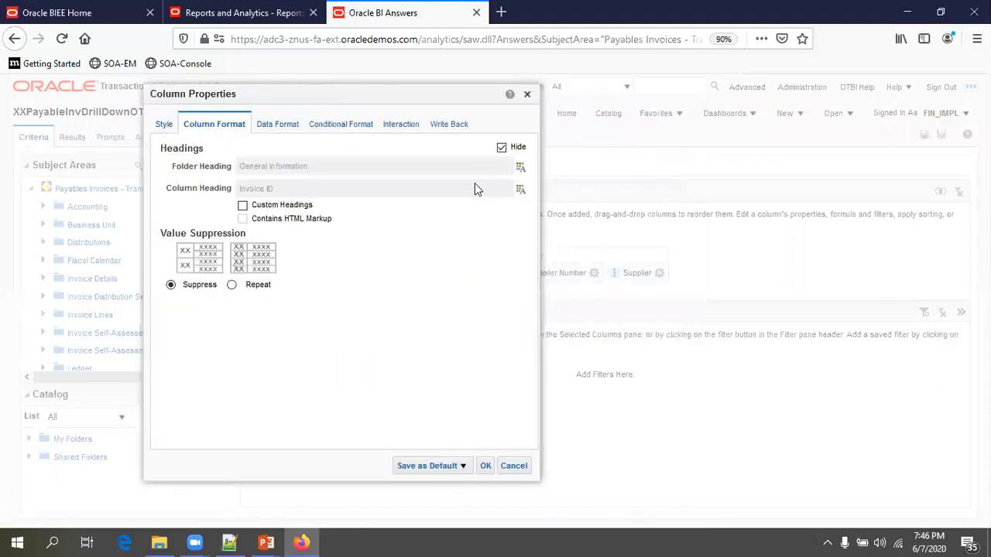
left_click(487, 467)
- Save and check that Results now start with Invoice Number, then return to Criteria
left_click(925, 138)
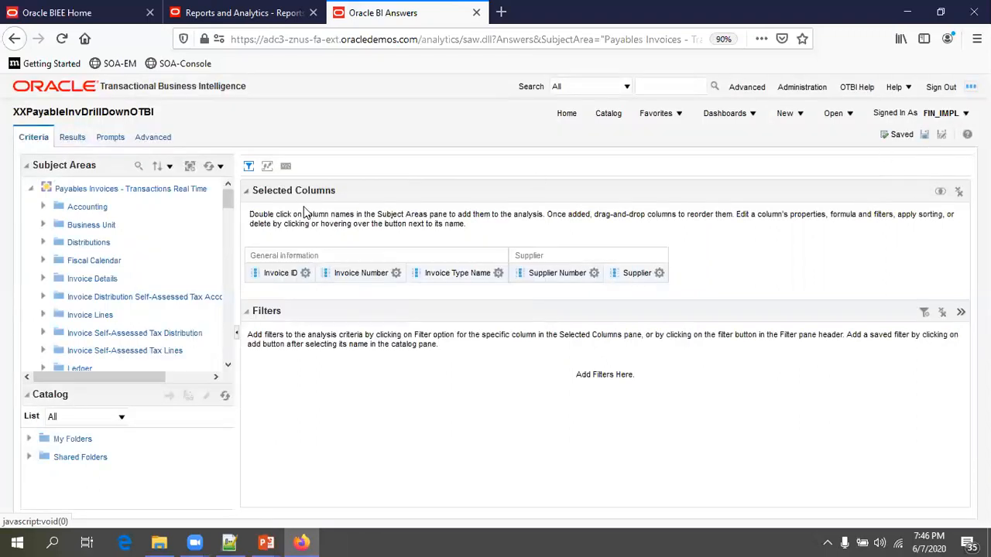
left_click(71, 137)
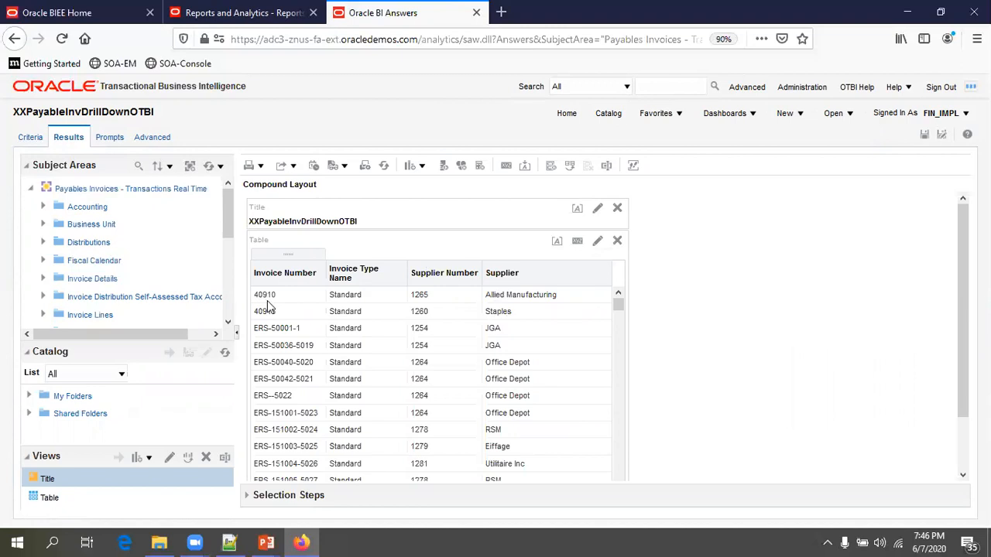
left_click(37, 141)
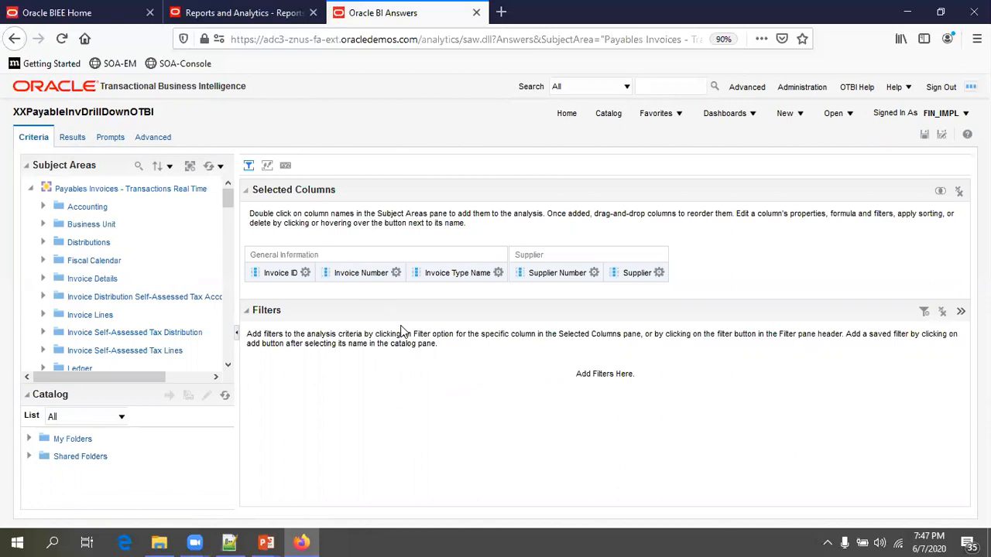
left_click(395, 274)
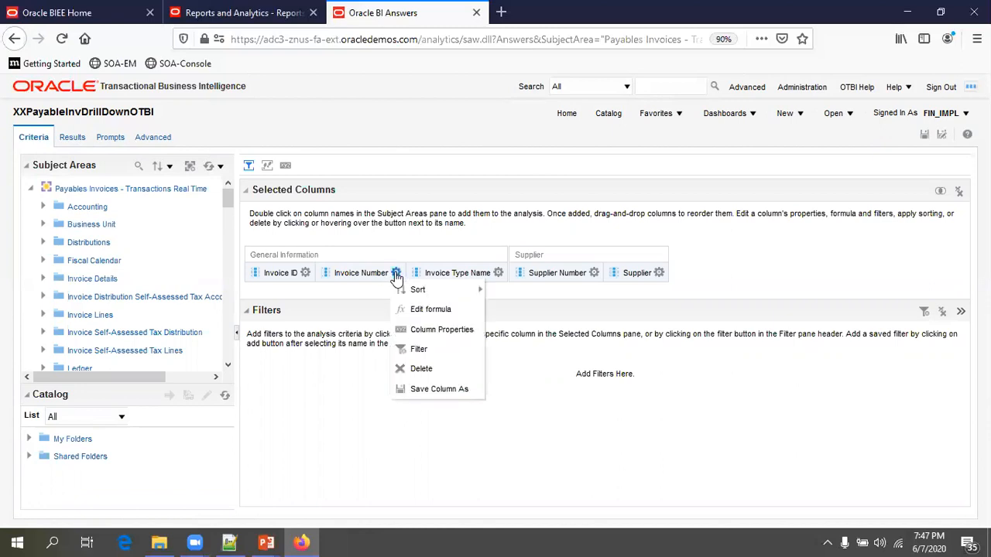
- Set Invoice Number's value primary interaction to Action Links
left_click(430, 331)
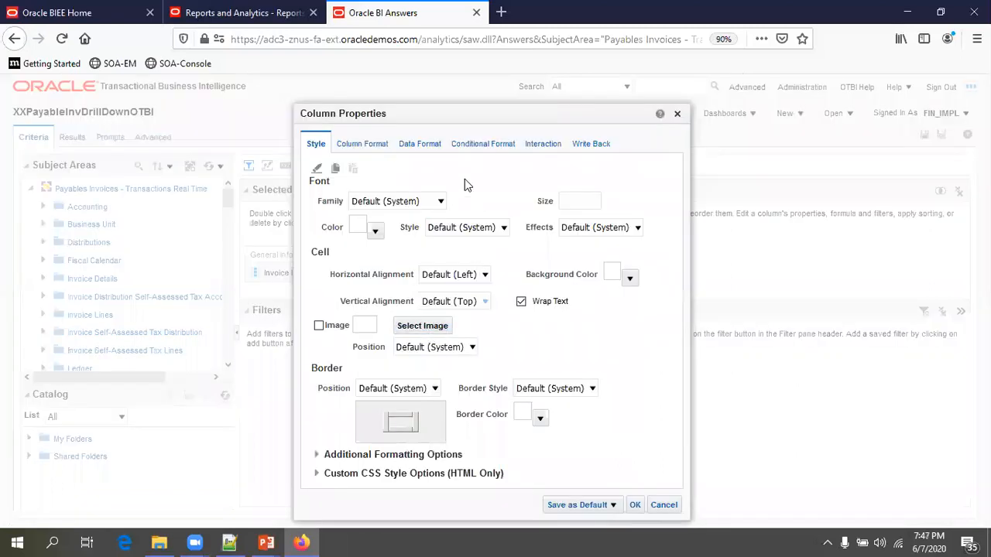
left_click_drag(453, 115, 369, 82)
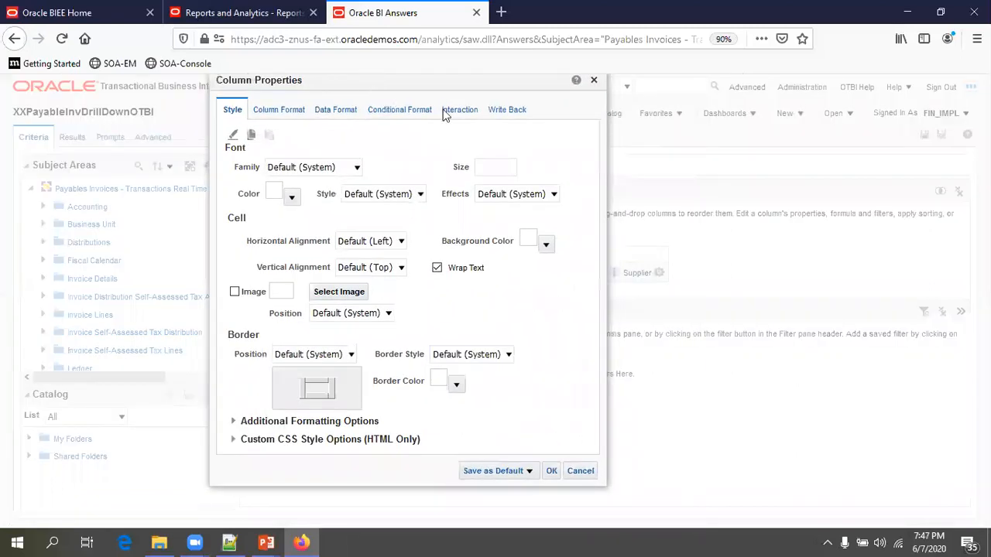
left_click(458, 113)
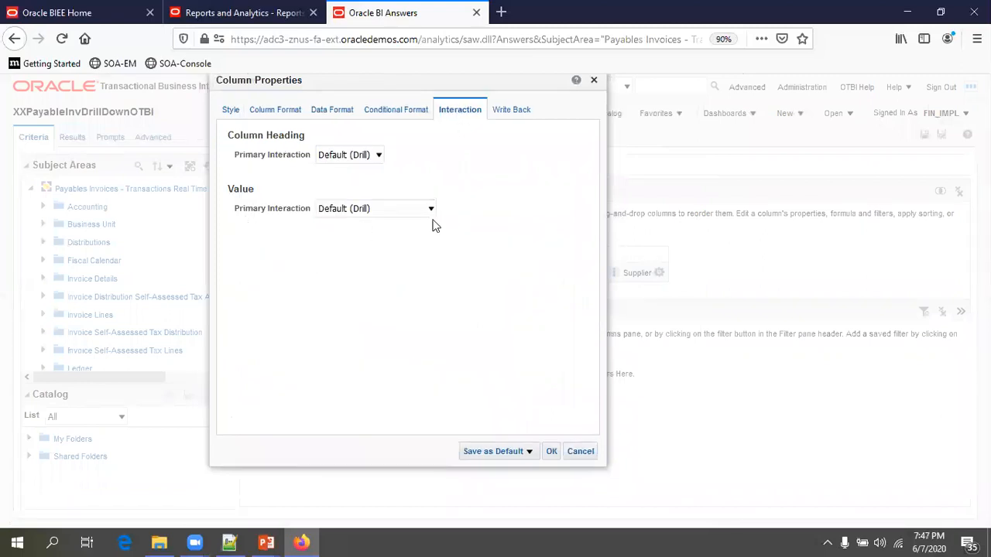
left_click(340, 214)
left_click(346, 283)
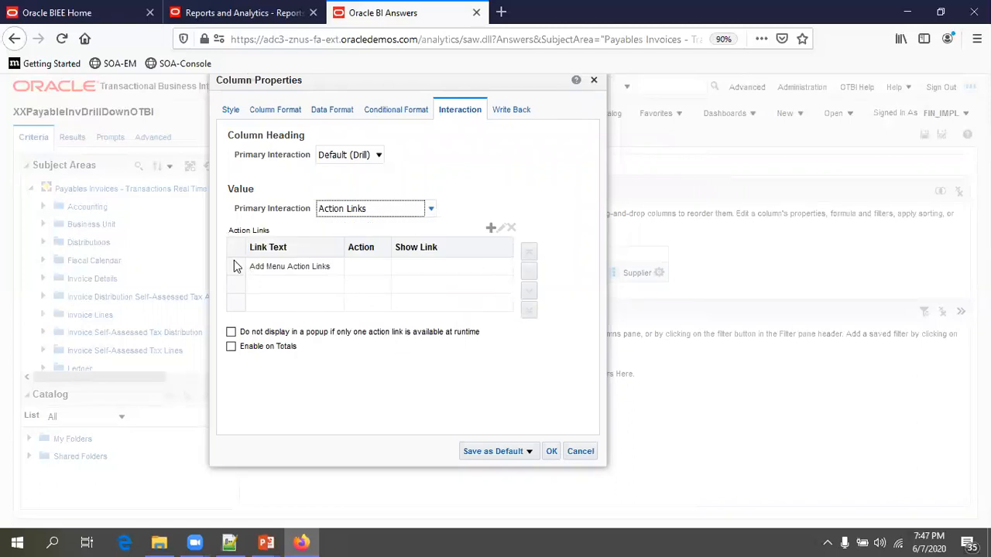
- Add a Navigate to a Web Page action link and bring up the Notepad++ deeplink notes
left_click(490, 230)
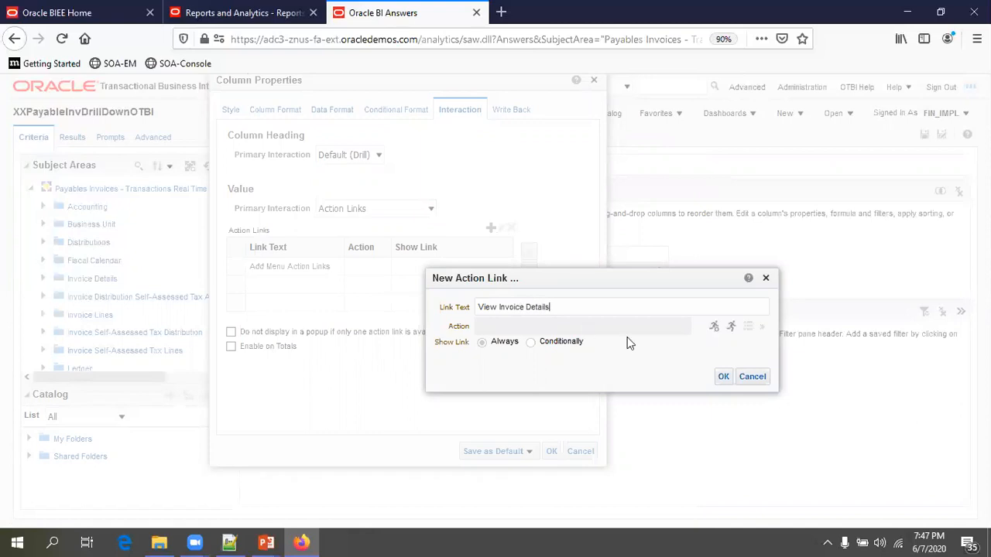
left_click(714, 328)
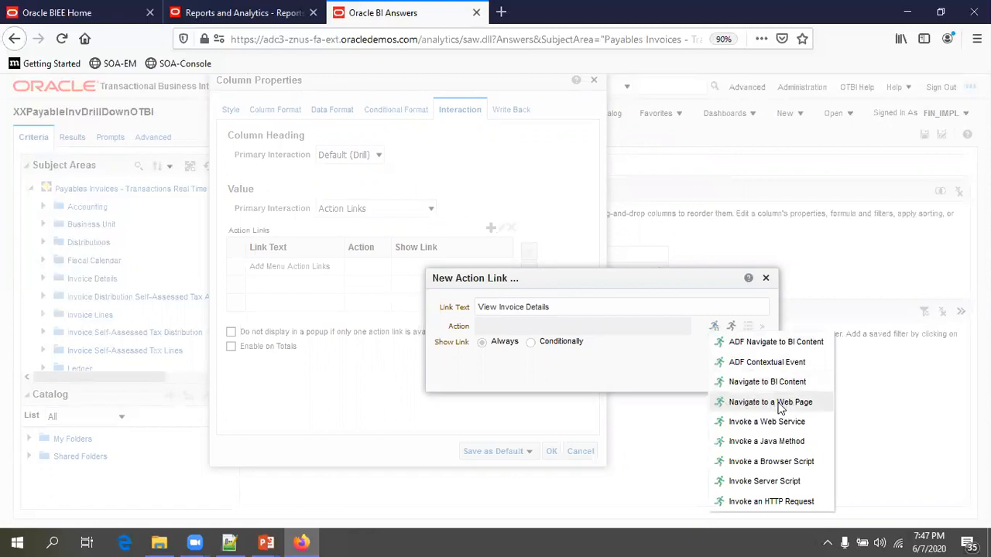
left_click(759, 404)
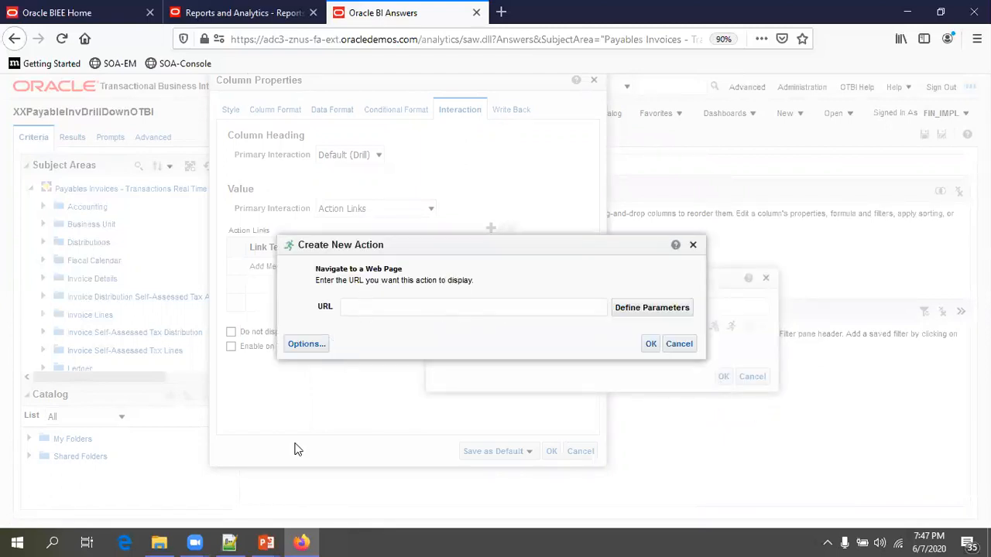
left_click(229, 543)
left_click(433, 145)
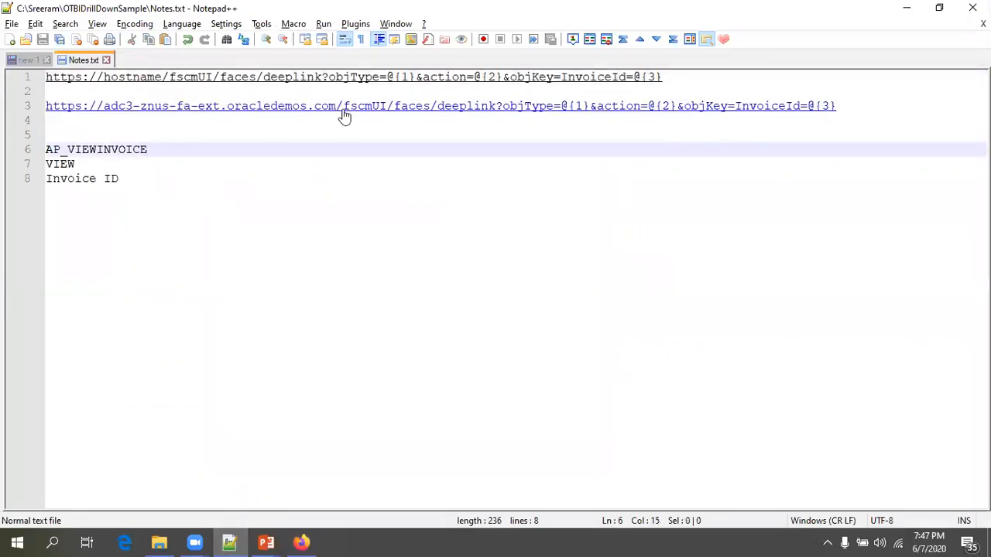
- Copy the oracledemos invoice deeplink URL from Notepad++ into the action's URL field
left_click_drag(674, 77, 43, 77)
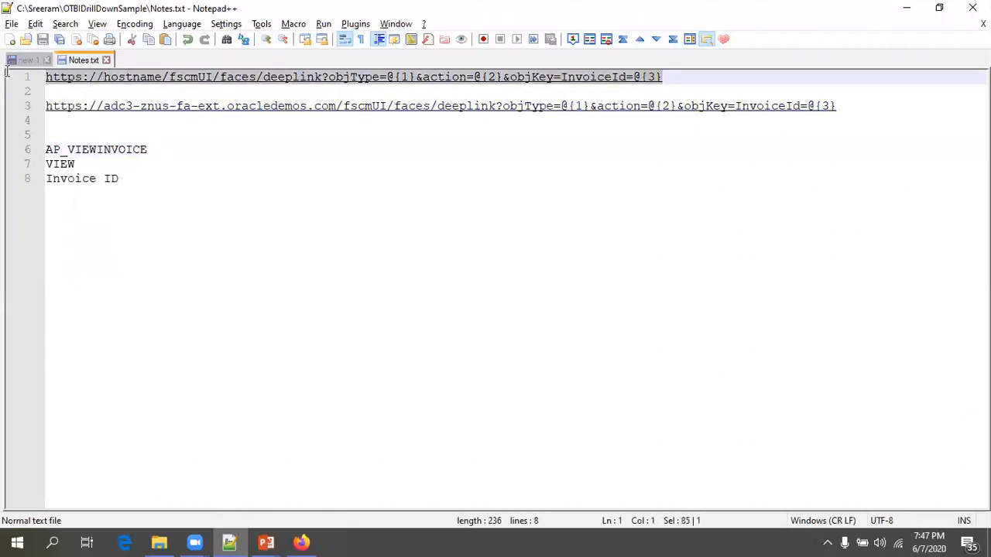
left_click(231, 140)
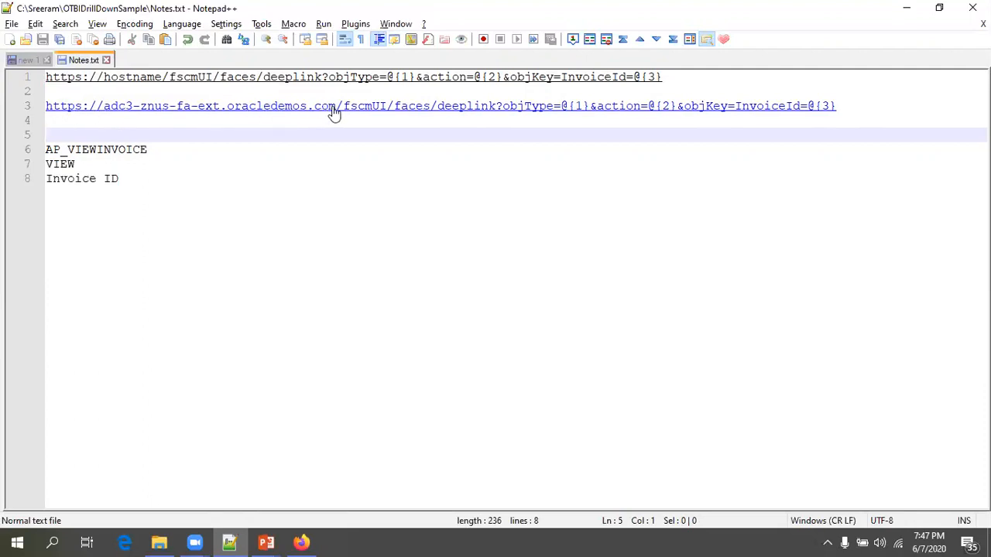
left_click_drag(839, 105, 35, 105)
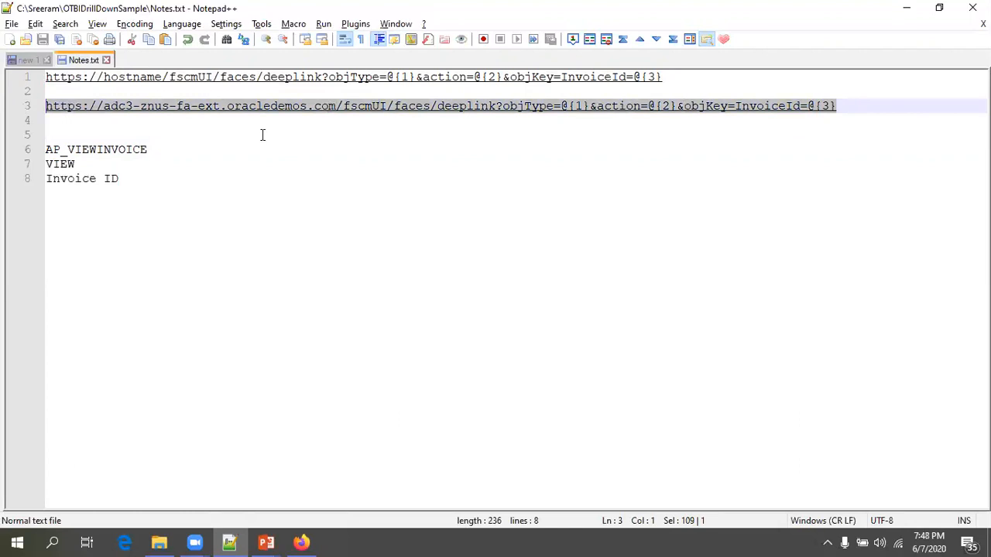
key("alt+Tab")
left_click(374, 306)
key("ctrl+v")
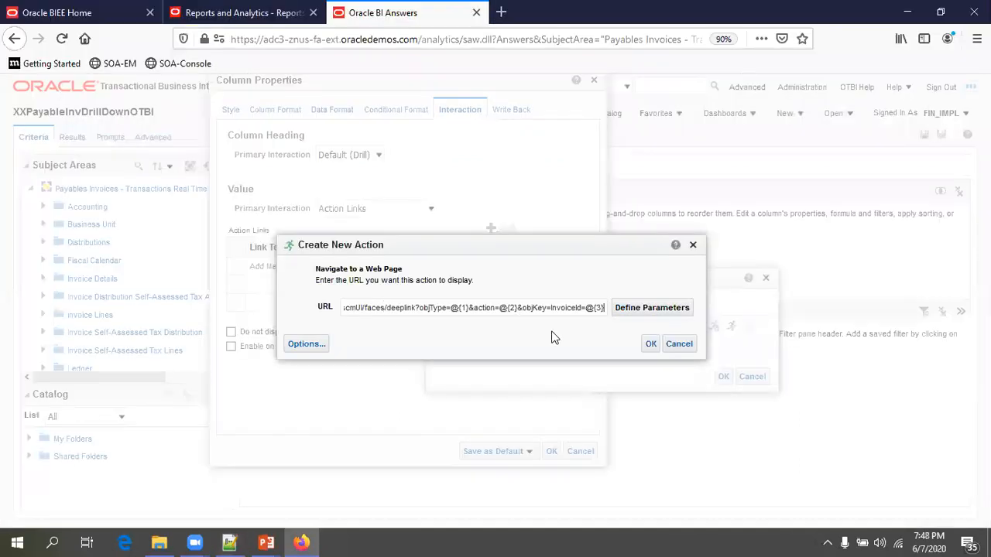
- Define the URL parameters, giving parameter 1 the value AP_VIEWINVOICE
left_click(674, 308)
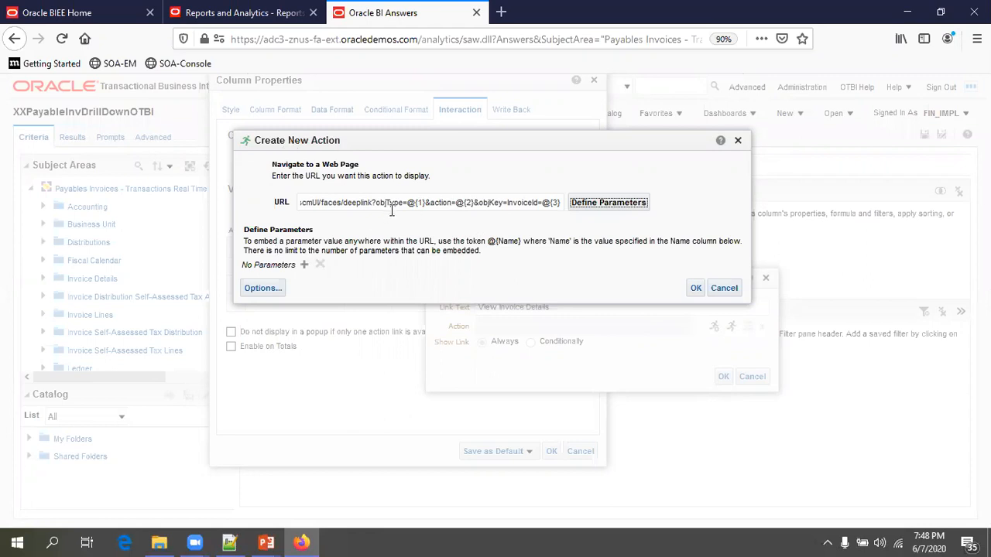
left_click(303, 265)
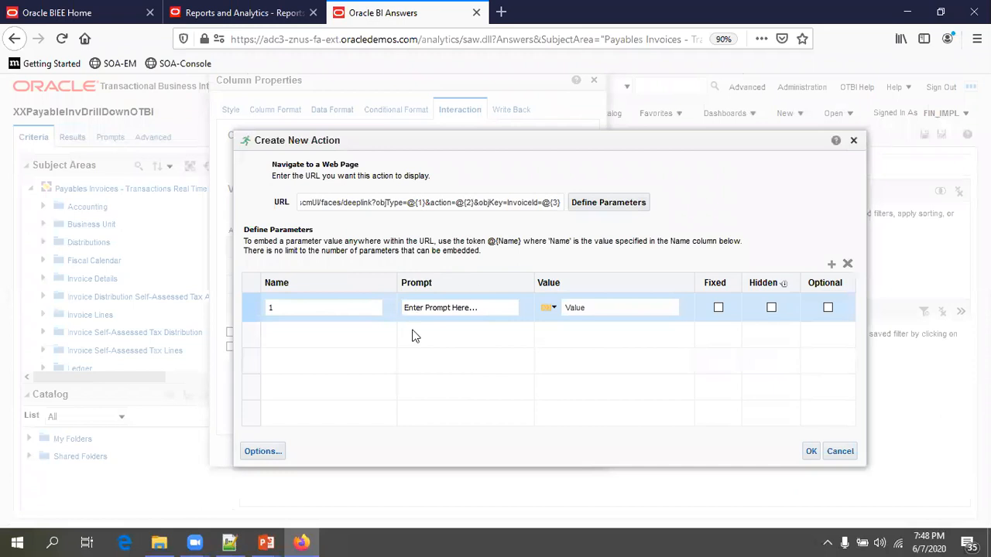
key("alt+Tab")
double_click(129, 150)
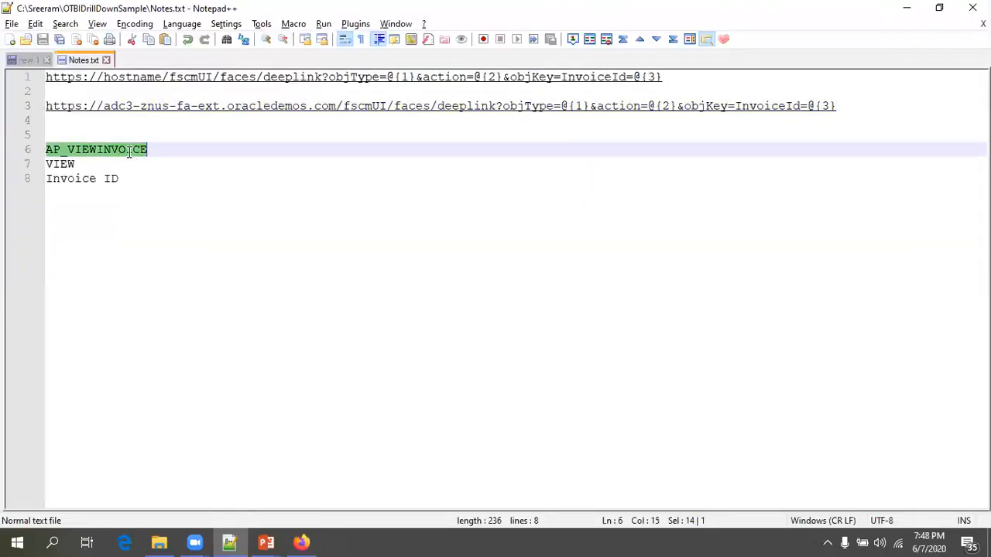
key("alt+Tab")
left_click(606, 314)
type("AP_VIEWINVOICE")
- Add parameter 2 with the value VIEW
key("alt+Tab")
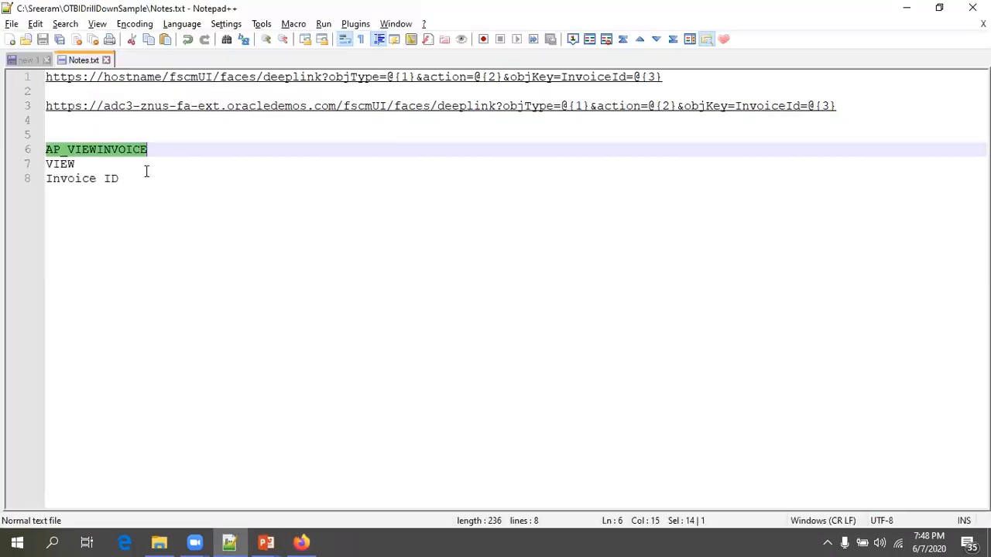
double_click(65, 164)
key("ctrl+c")
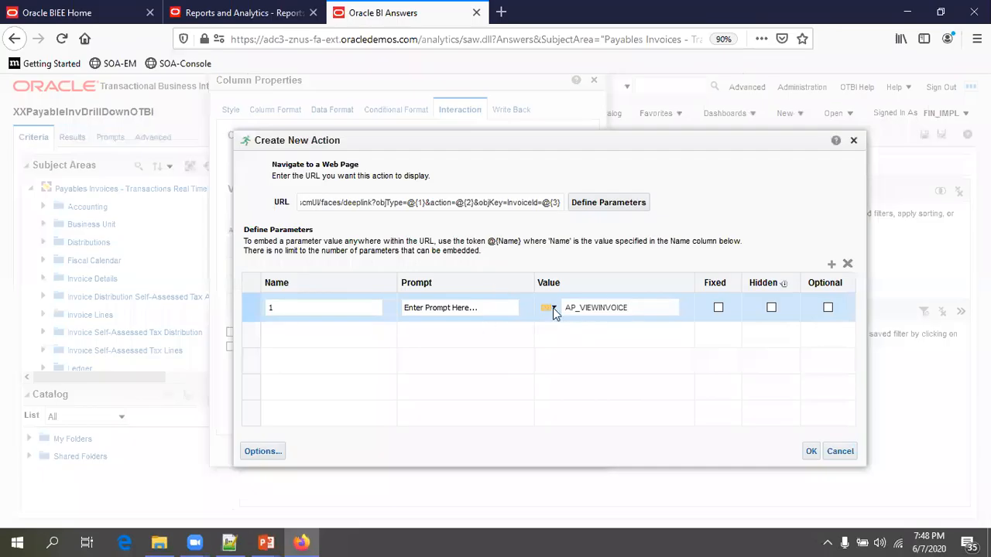
left_click(831, 264)
left_click(580, 337)
key("ctrl+v")
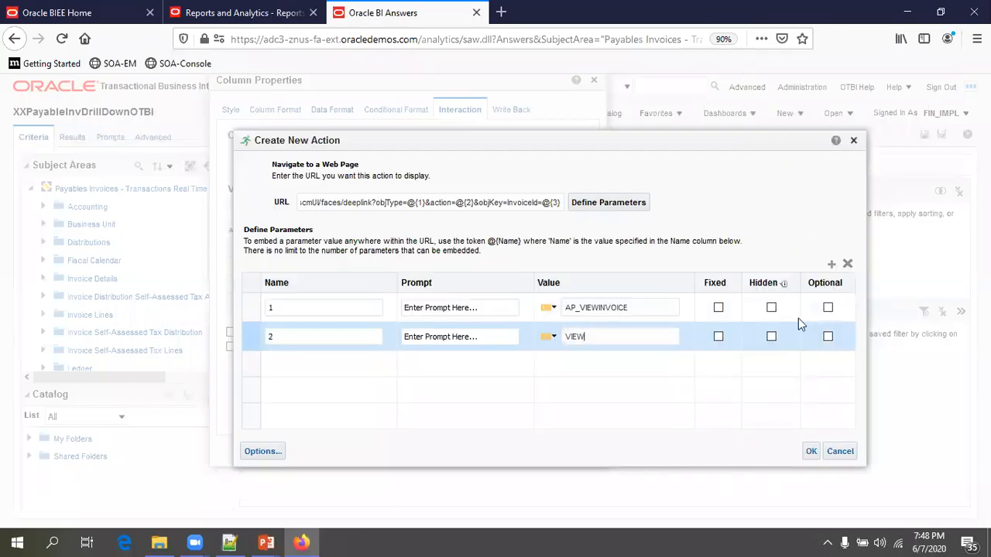
- Add parameter 3 as a Column Value mapped to the Invoice ID column
left_click(832, 264)
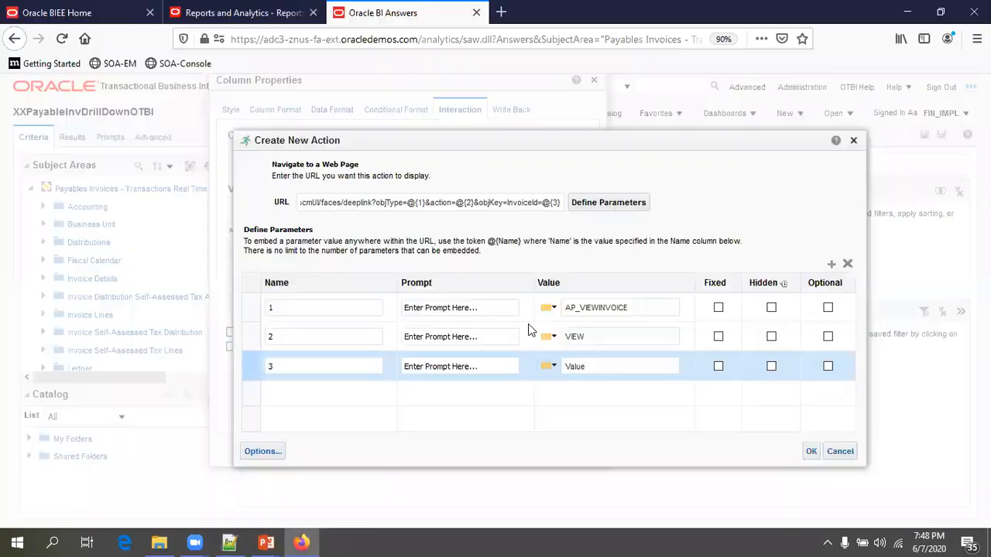
left_click(595, 366)
left_click(551, 366)
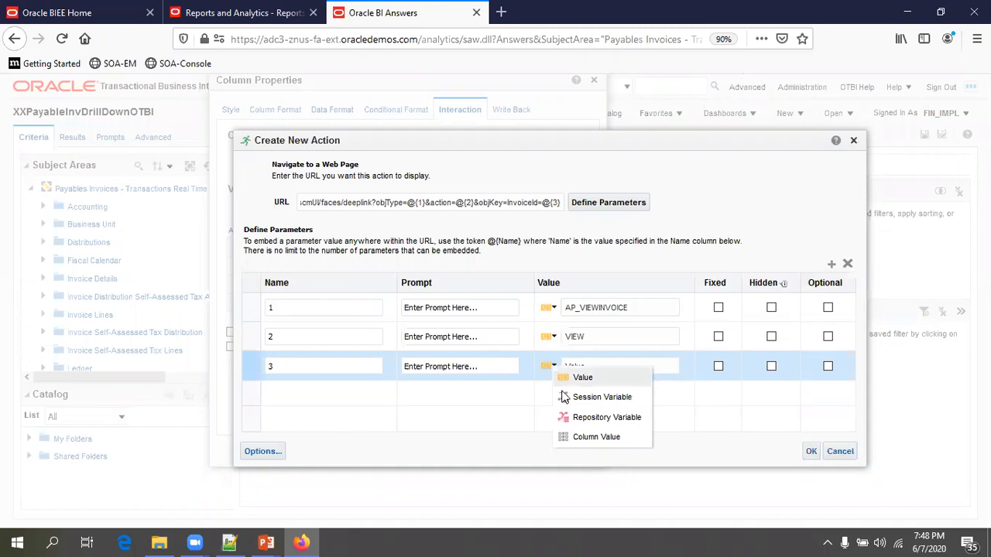
left_click(589, 434)
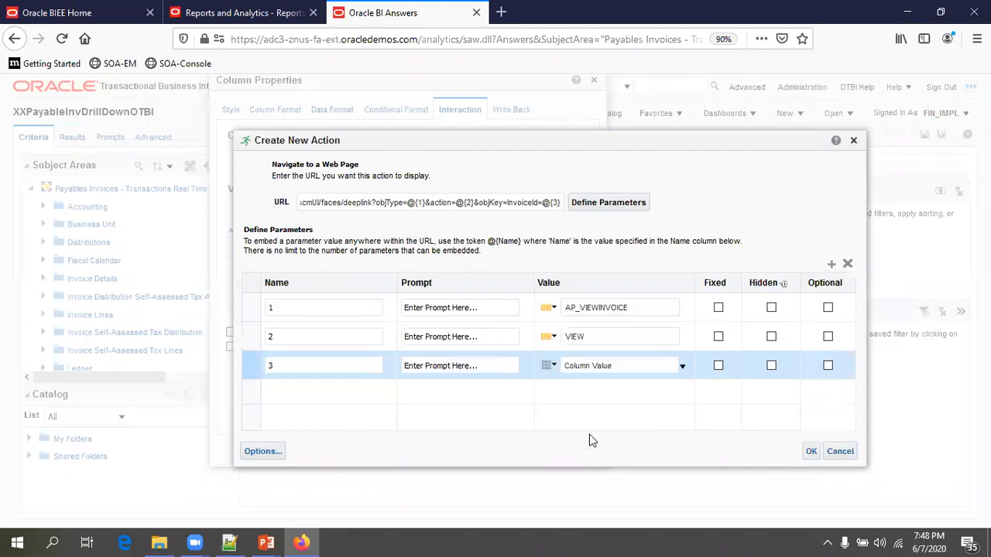
left_click(681, 368)
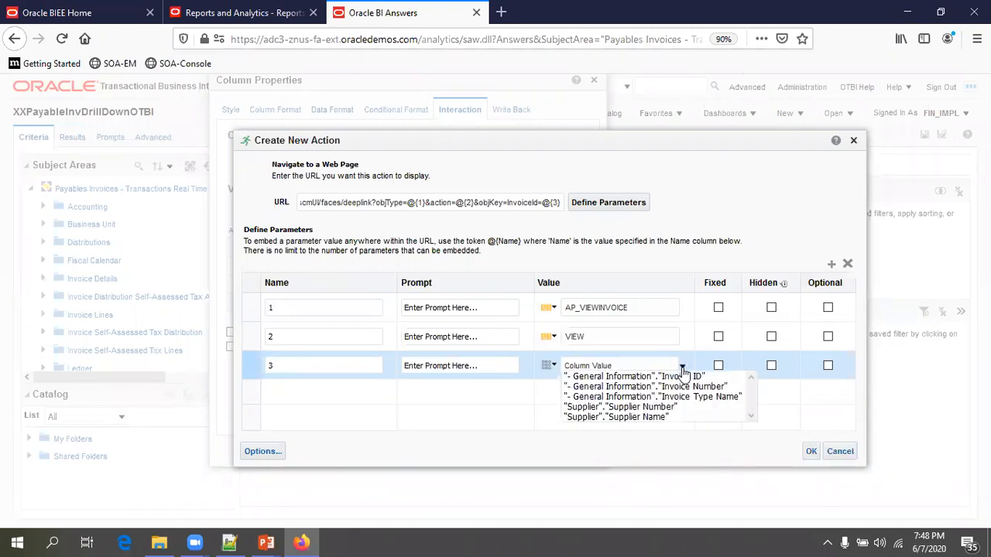
left_click(625, 378)
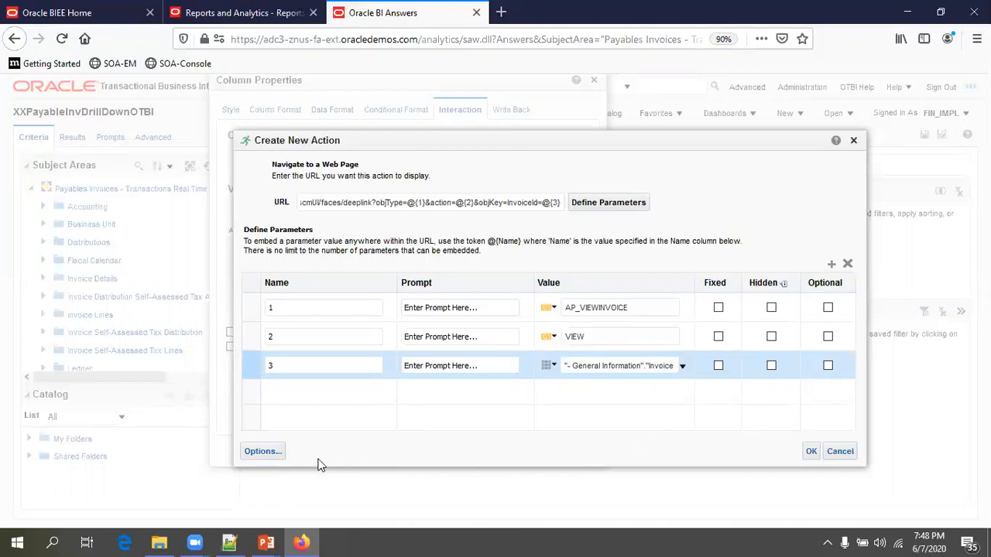
left_click(272, 455)
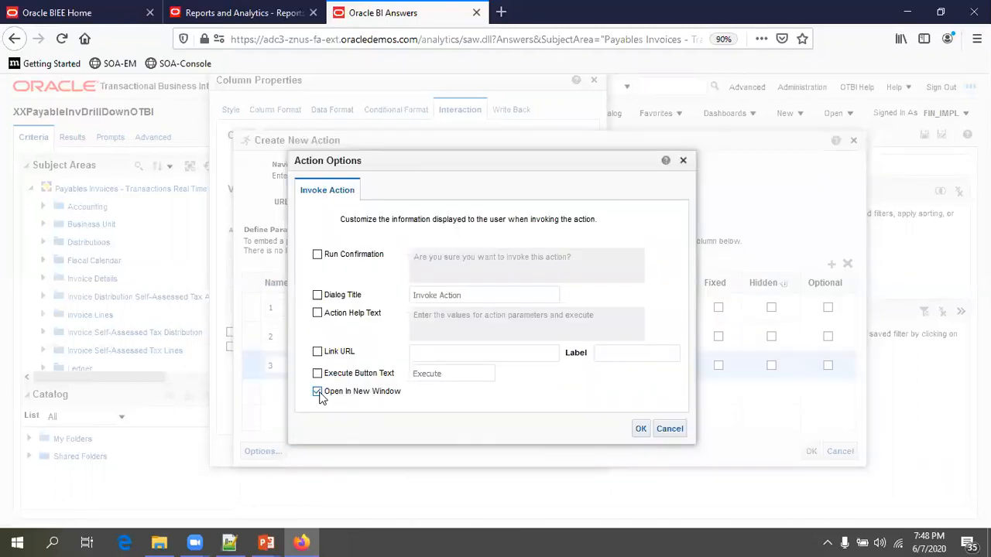
- Confirm the View Invoice Details action link on Invoice Number and save XXPayableInvDrillDownOTBI
left_click(637, 431)
left_click(809, 451)
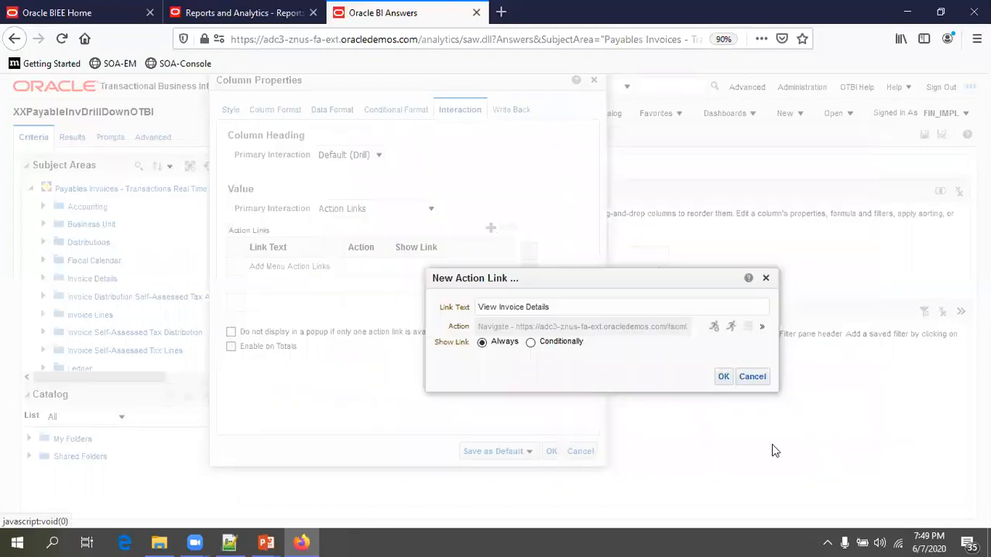
left_click(723, 377)
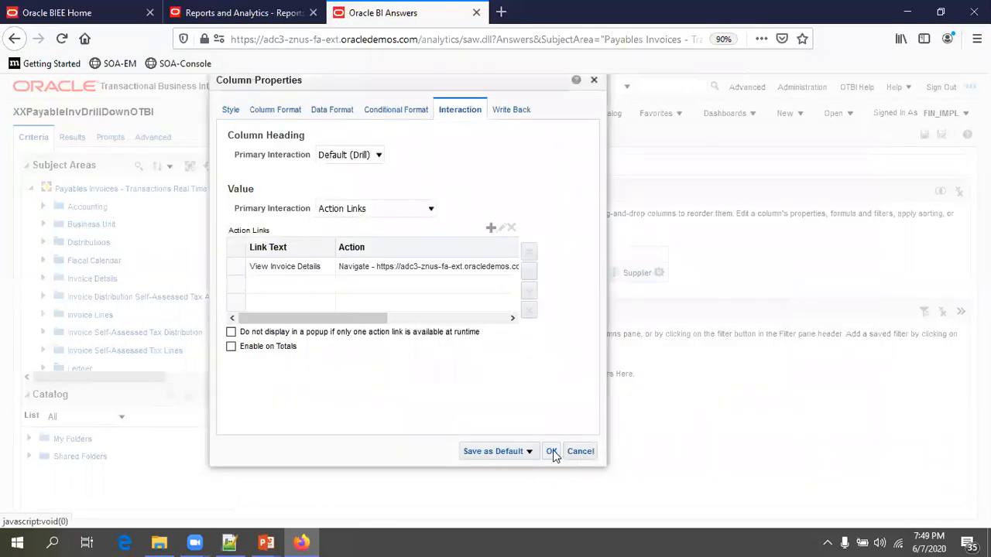
left_click(552, 453)
left_click(924, 135)
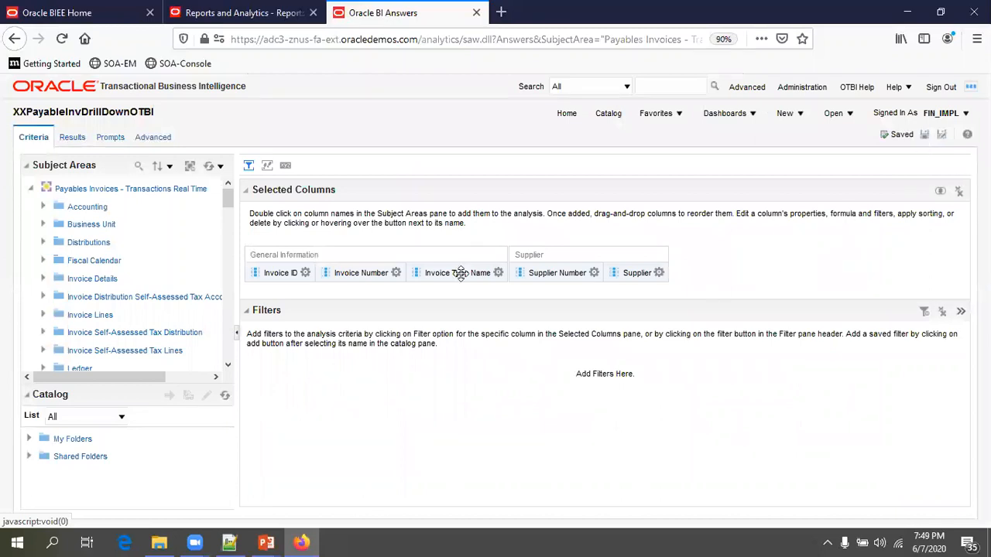
- Run View Invoice Details on invoice 40910 from Results and check its Fusion details tab
left_click(72, 140)
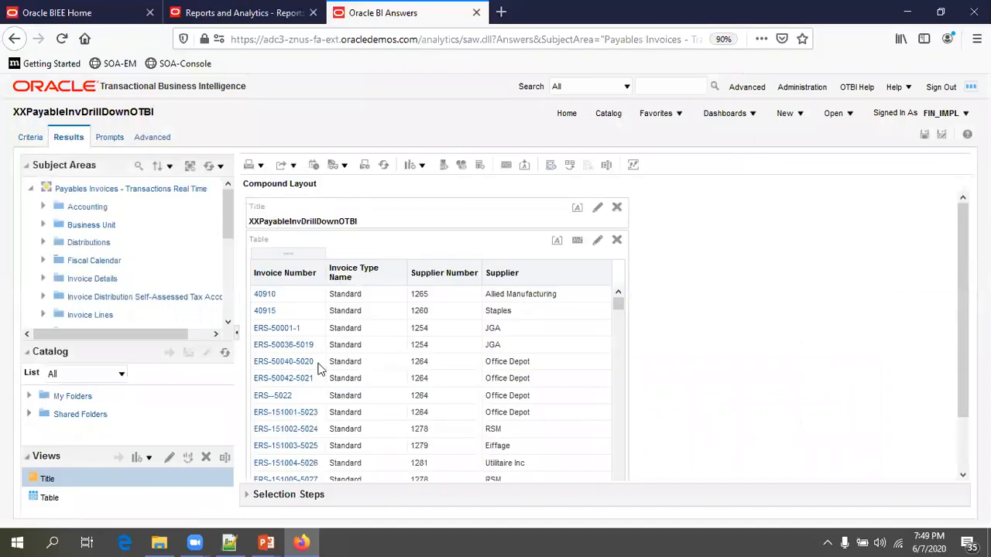
left_click(264, 297)
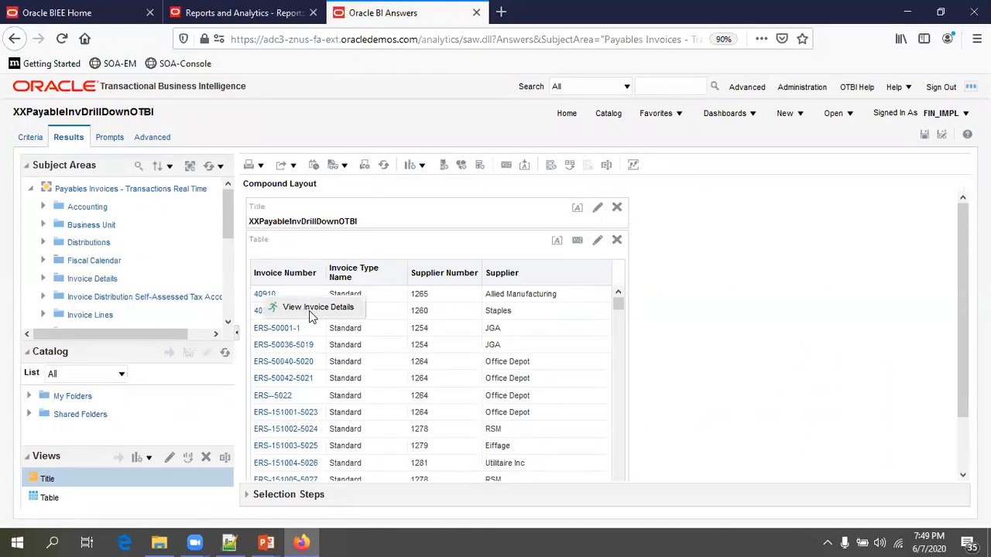
left_click(309, 313)
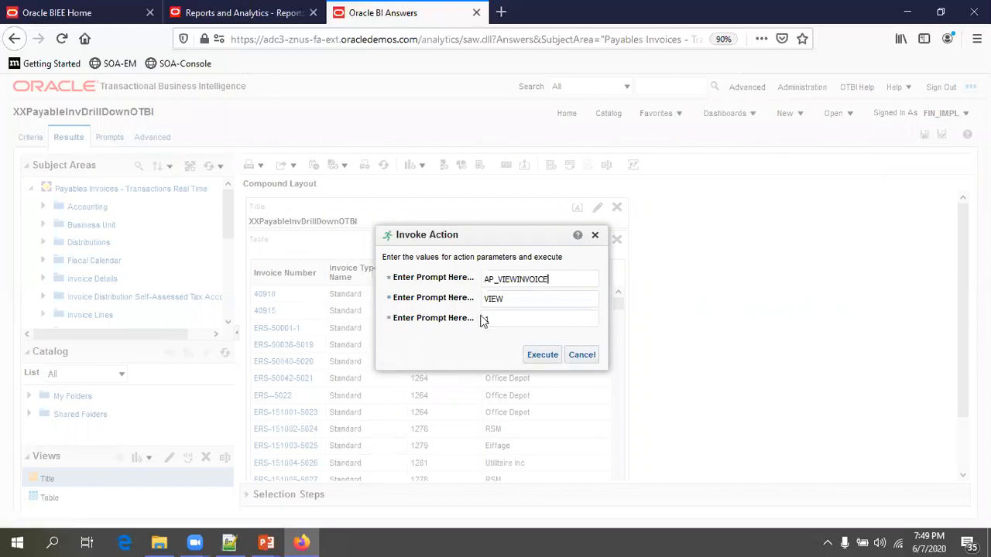
left_click(535, 354)
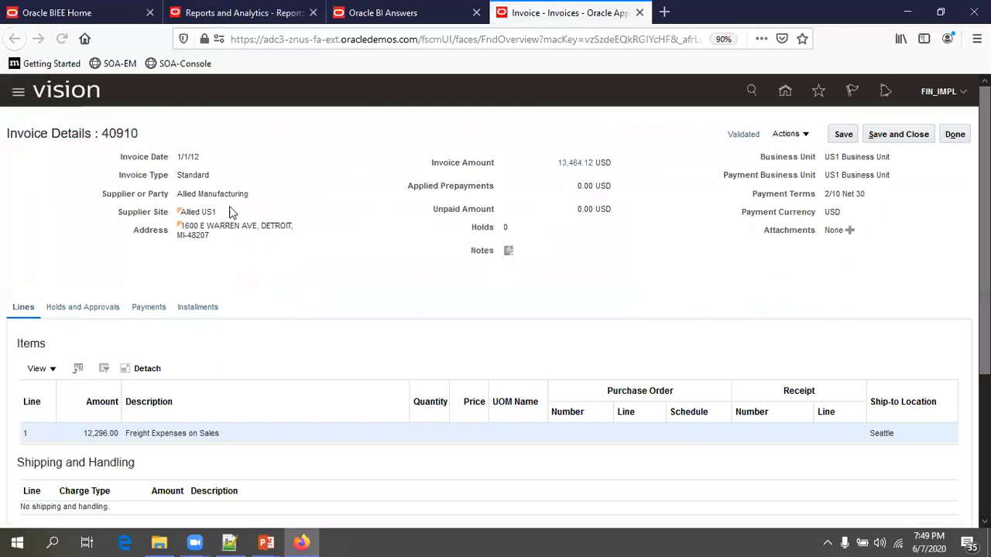
left_click(380, 14)
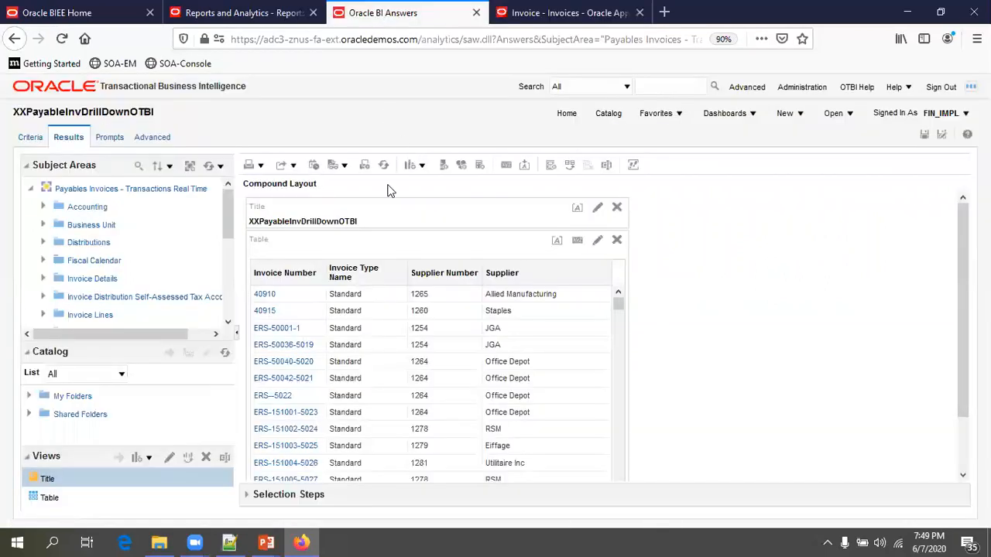
left_click(555, 14)
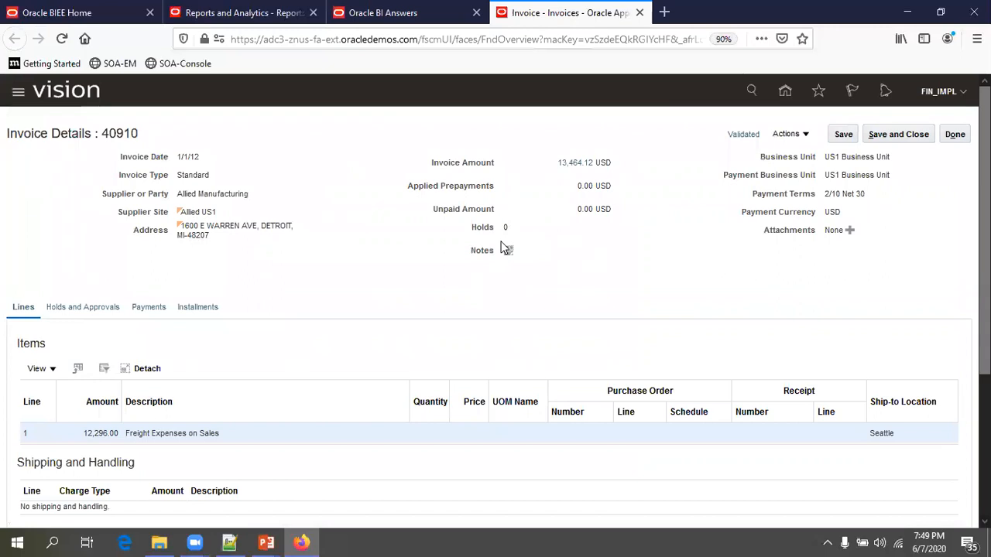
left_click(402, 21)
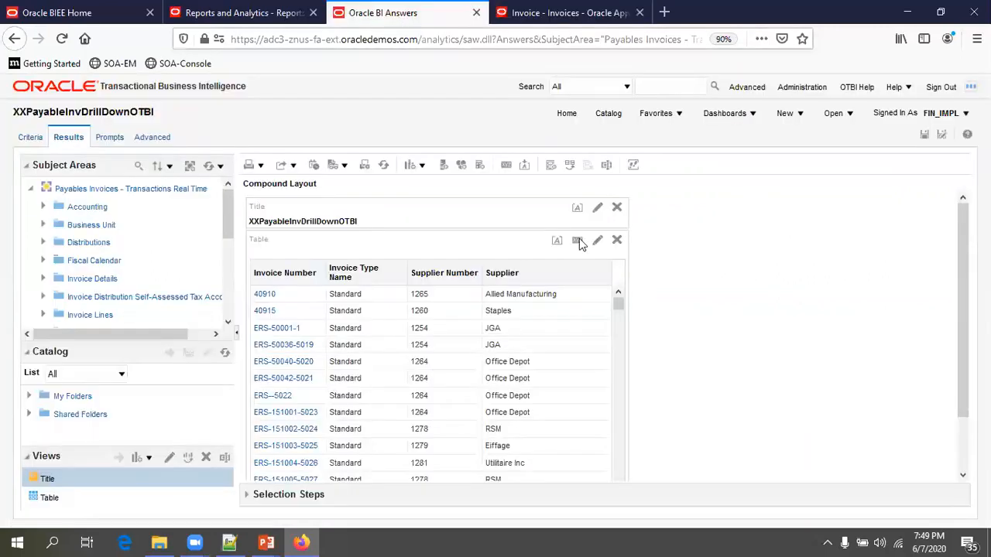